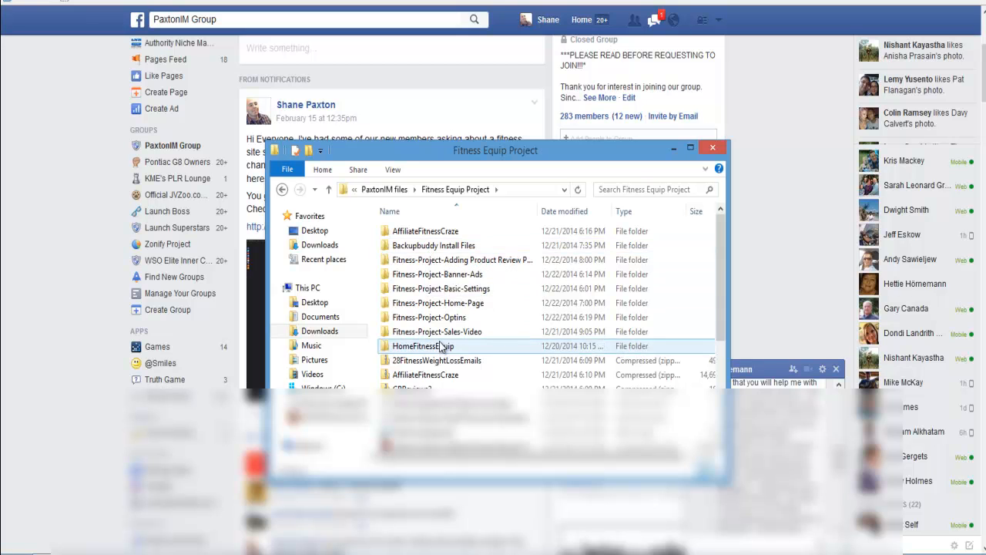
- Look through the Fitness Equip Project folder for the login and install password text files, and open the Backupbuddy Install Files folder
click(434, 403)
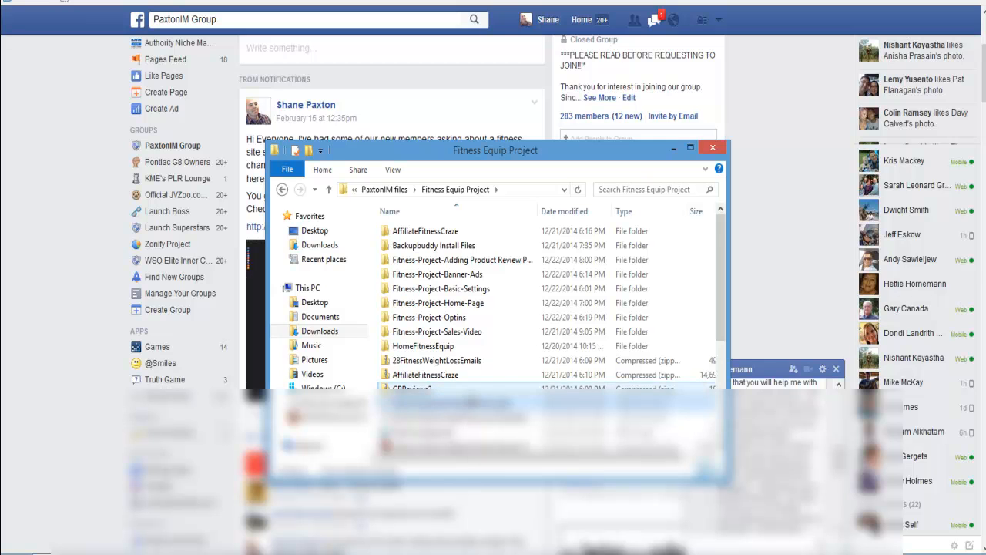
scroll(484, 329, down, 1)
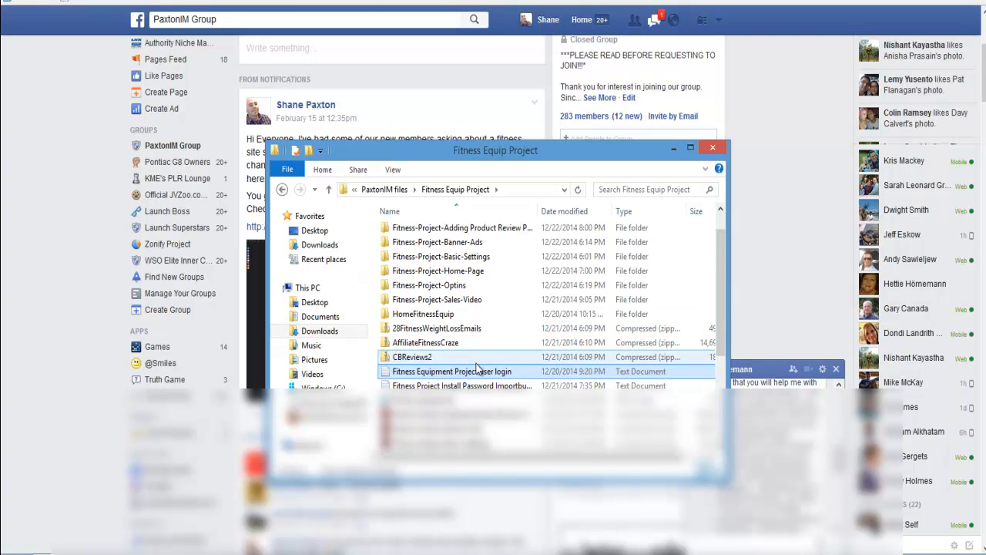
click(462, 385)
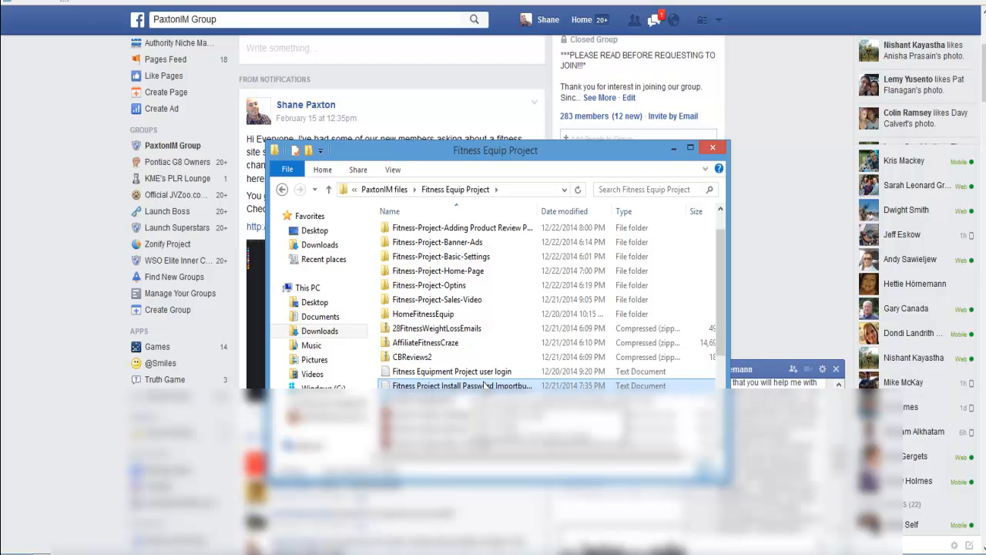
scroll(483, 385, up, 1)
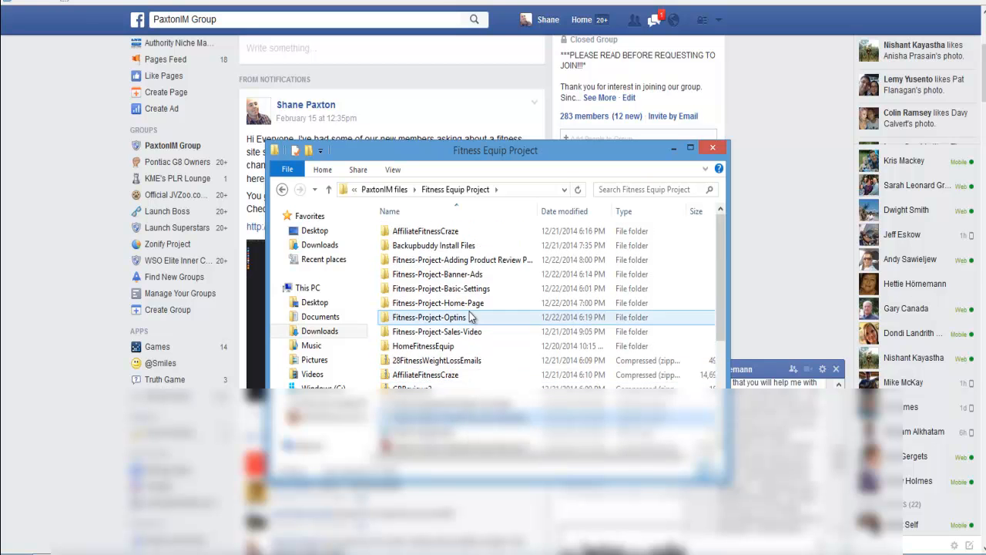
click(424, 246)
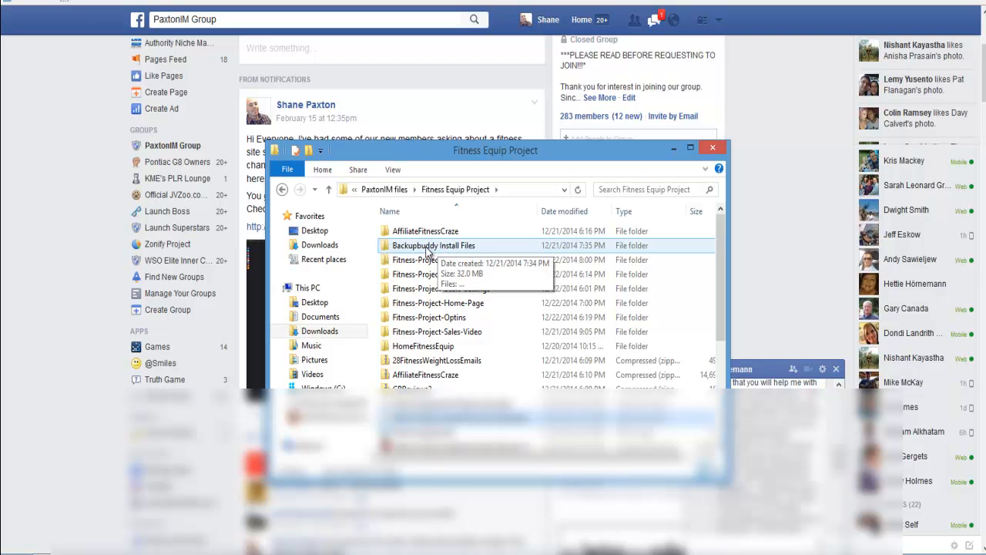
double_click(428, 247)
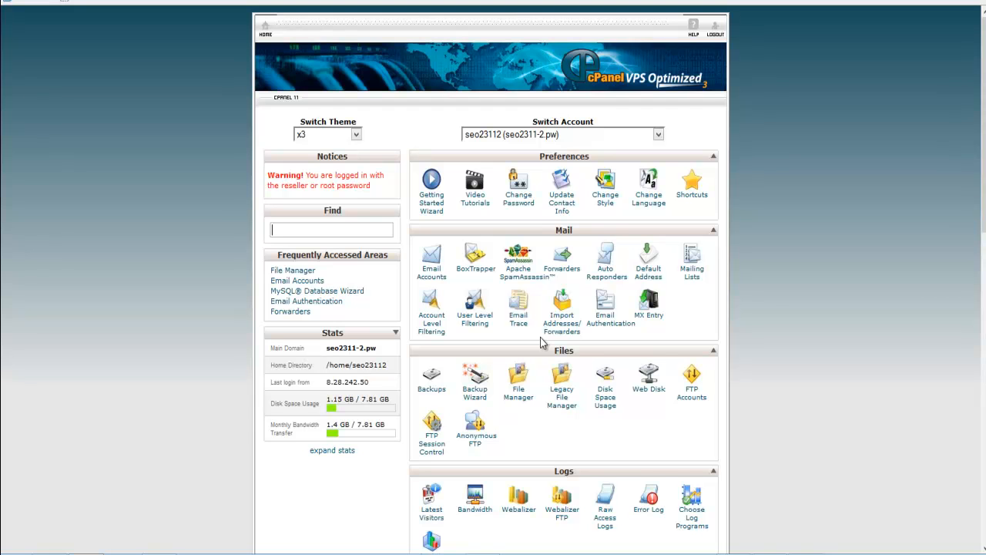
- Switch to cPanel and open its File Manager at the Web Root (public_html/www) with hidden files shown
click(520, 399)
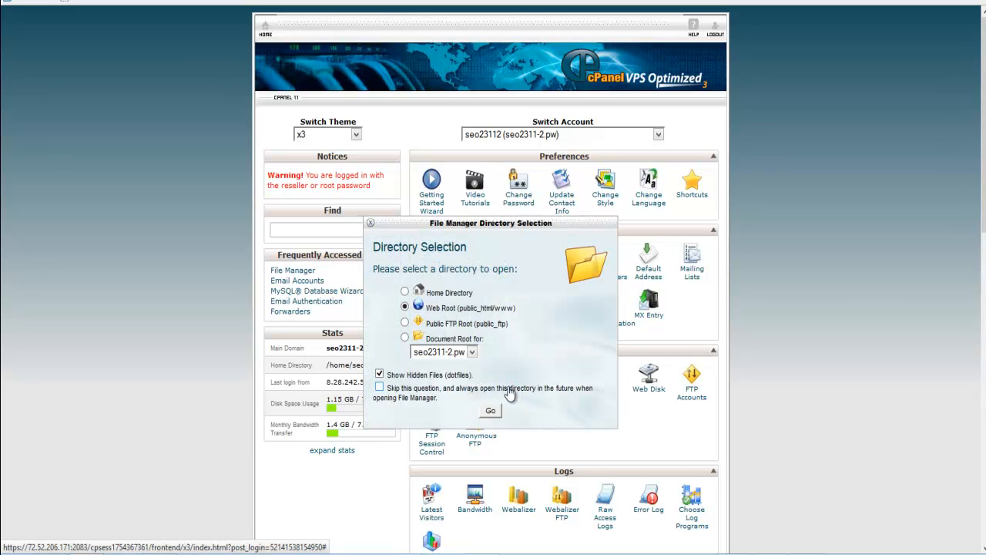
click(471, 352)
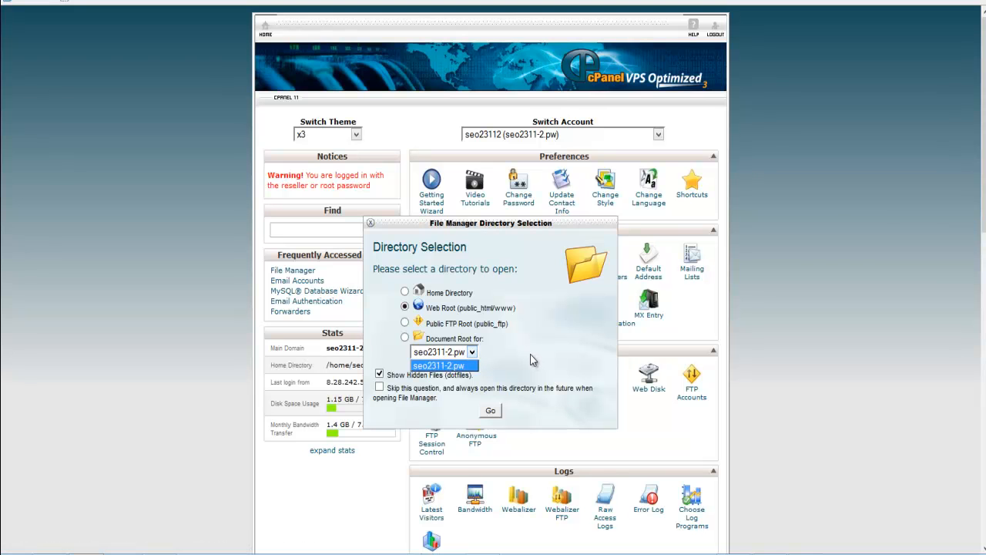
click(472, 353)
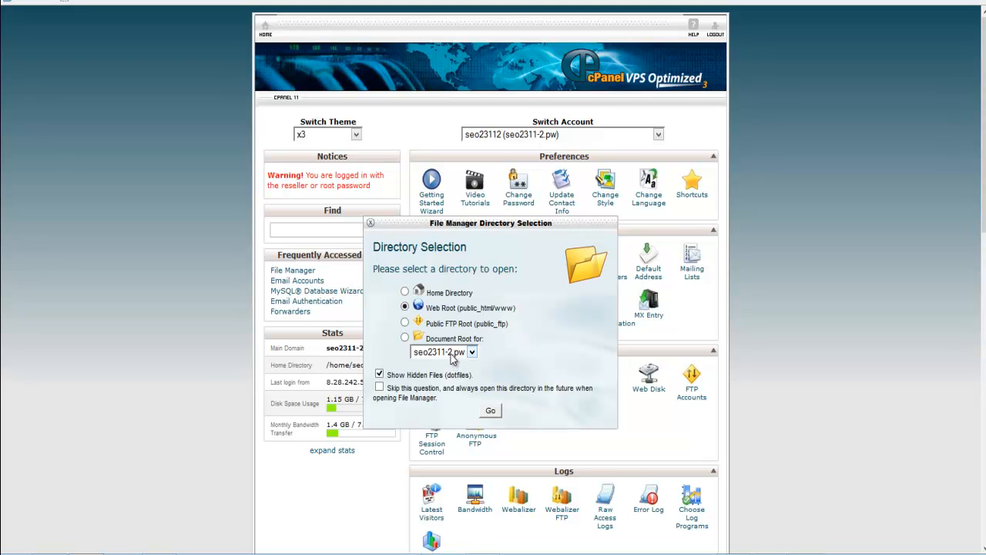
click(471, 353)
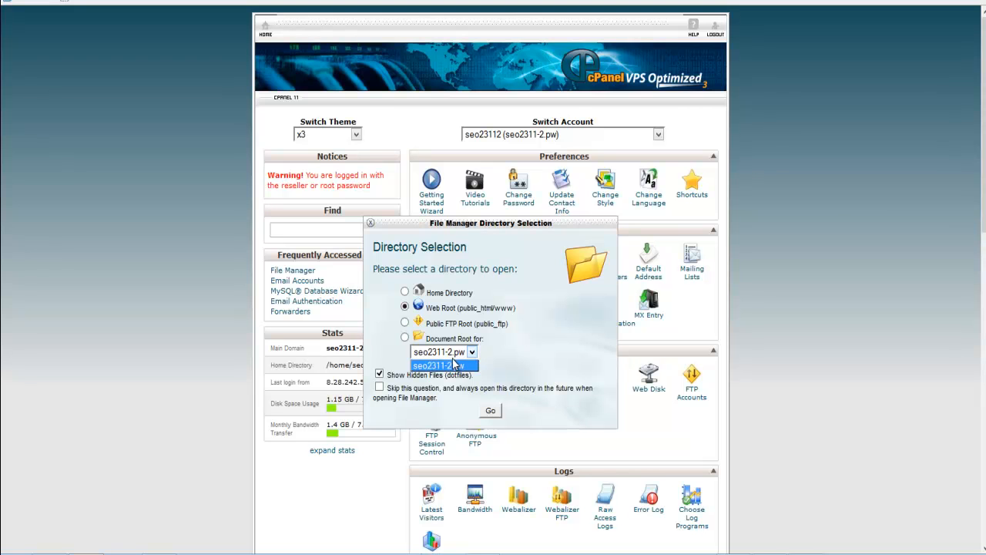
click(526, 346)
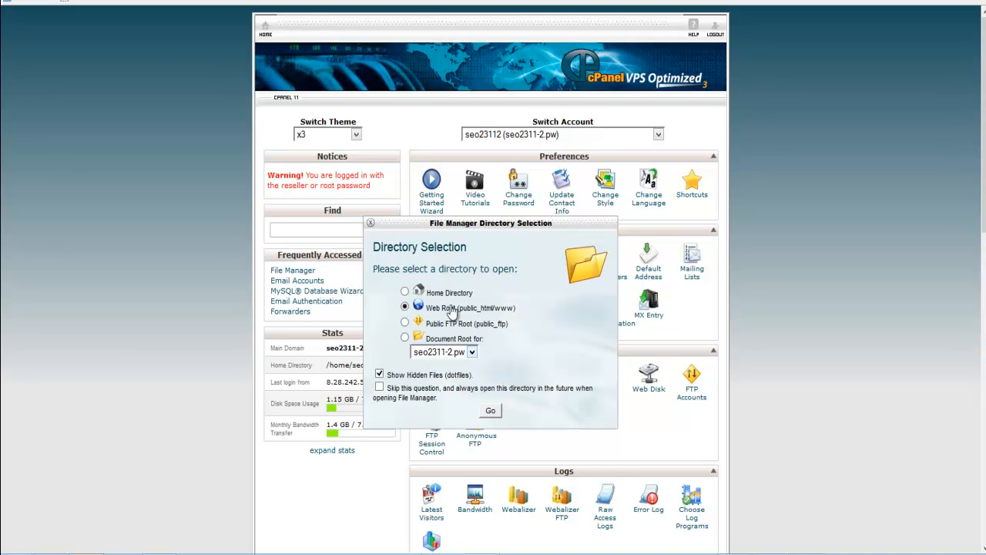
click(490, 412)
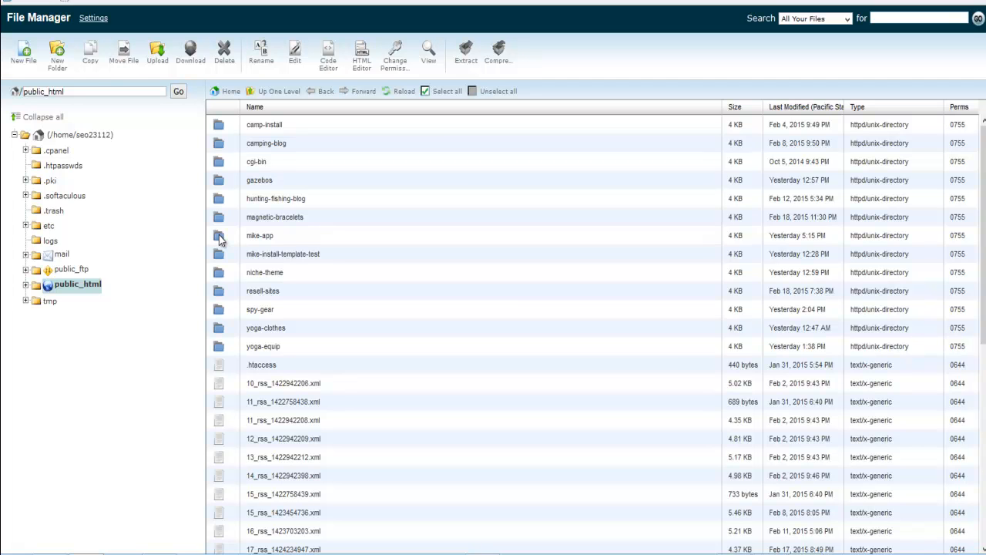
- Create a new folder named fitness-install inside public_html
click(58, 63)
text(fitness)
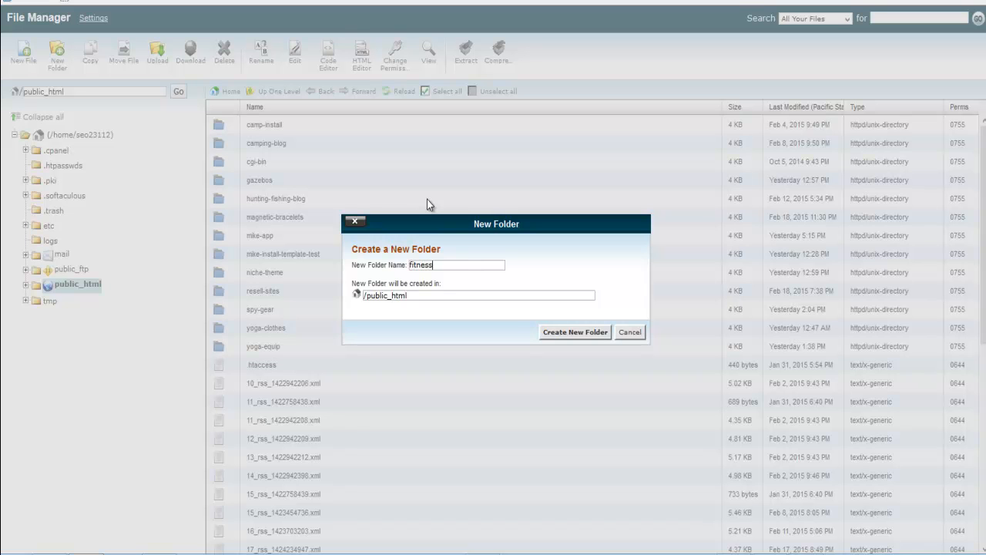
text(-install)
click(574, 332)
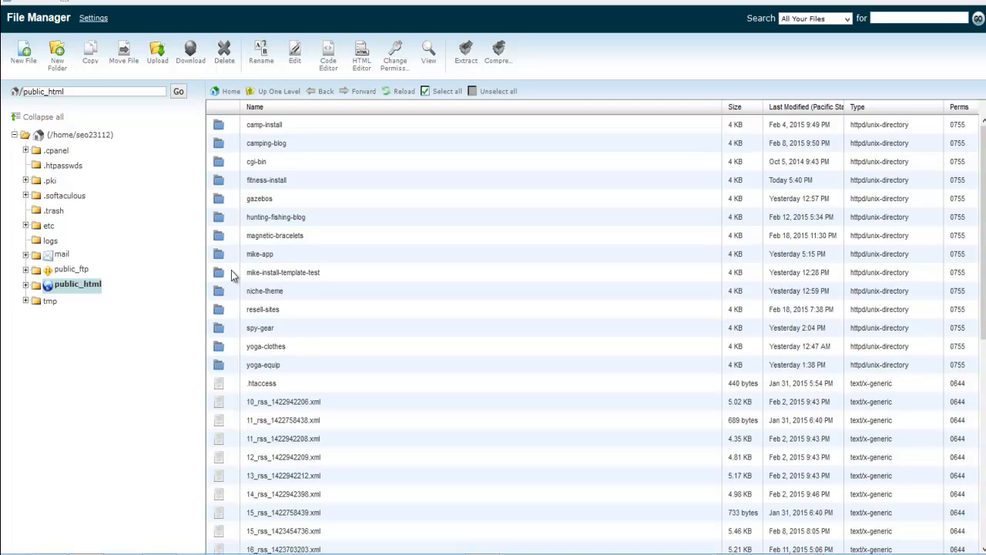
- Open the fitness-install folder and bring up the file upload page for it
double_click(221, 185)
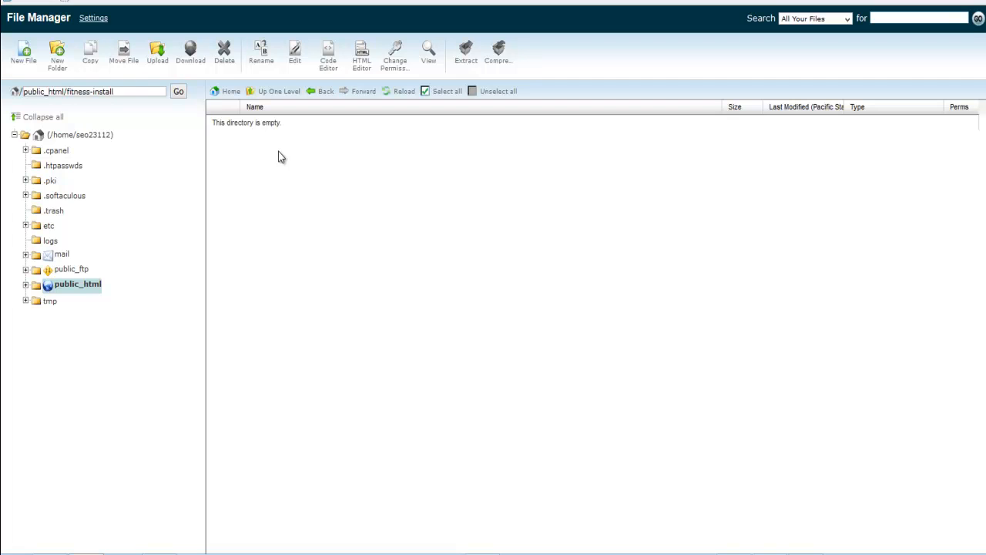
click(156, 53)
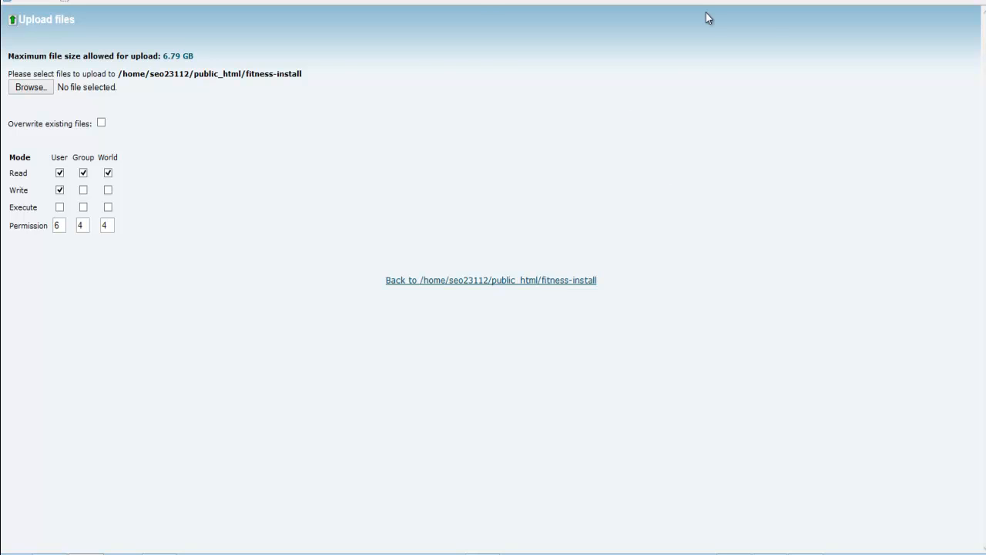
click(709, 2)
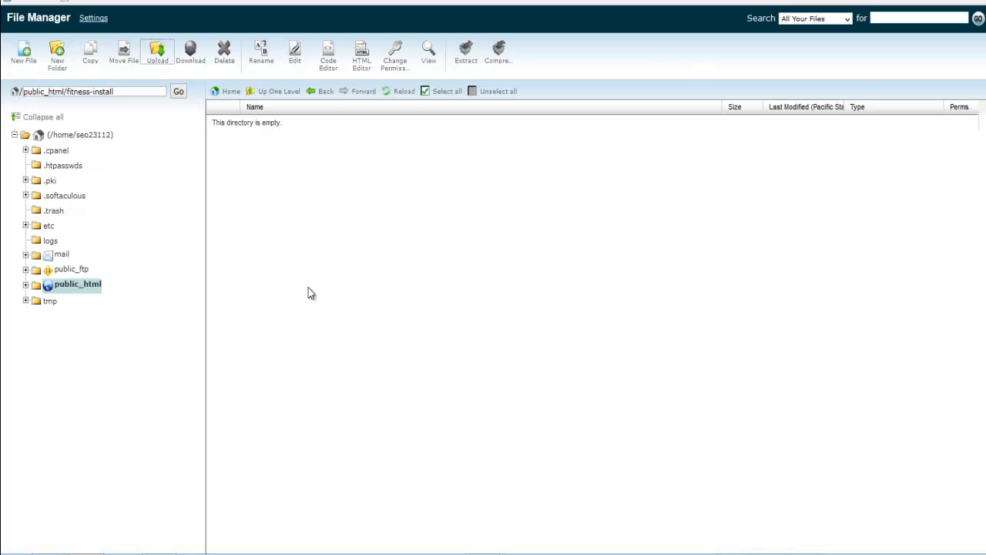
click(778, 2)
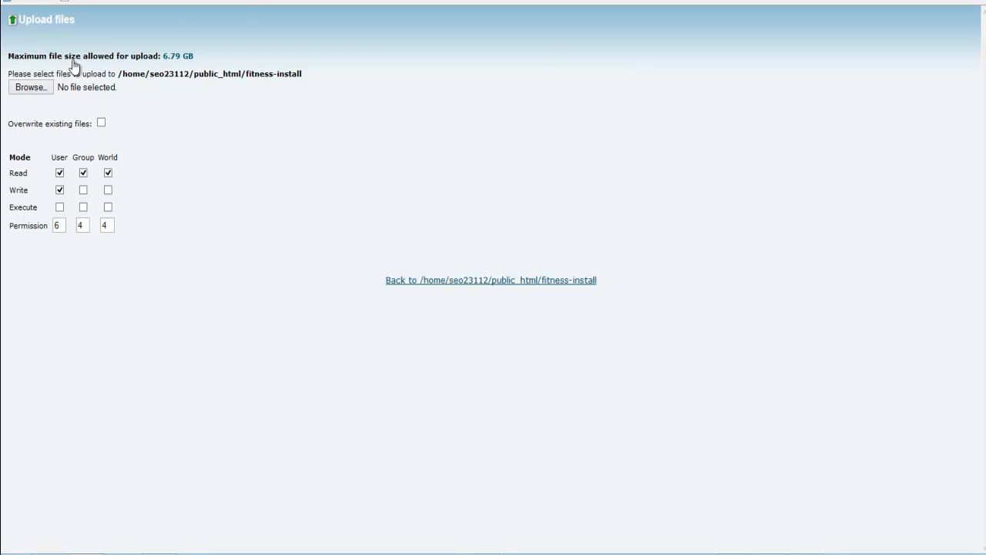
click(655, 1)
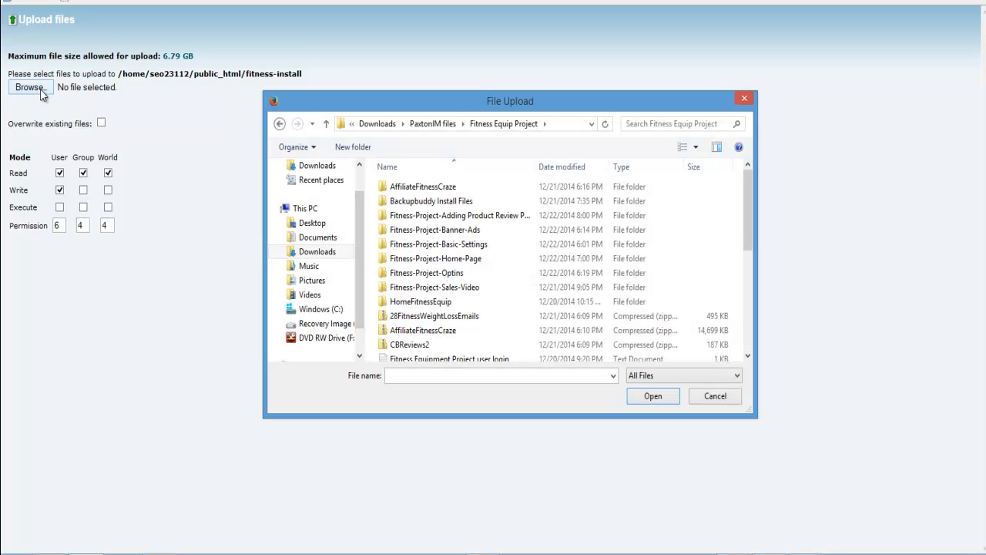
- Upload the compressed backup-paxtonim_com_fitness-project file from the Backupbuddy Install Files folder to fitness-install
click(409, 205)
double_click(410, 205)
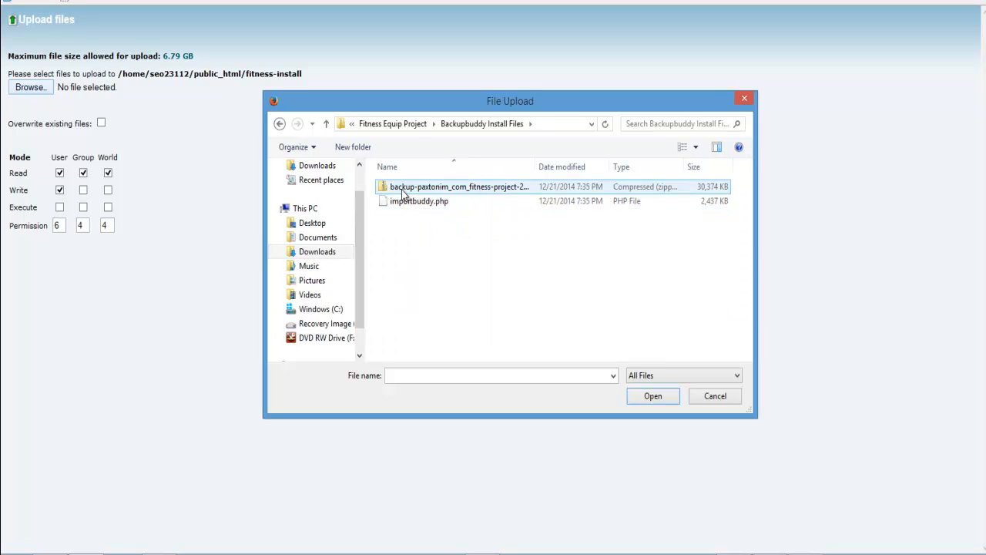
click(399, 188)
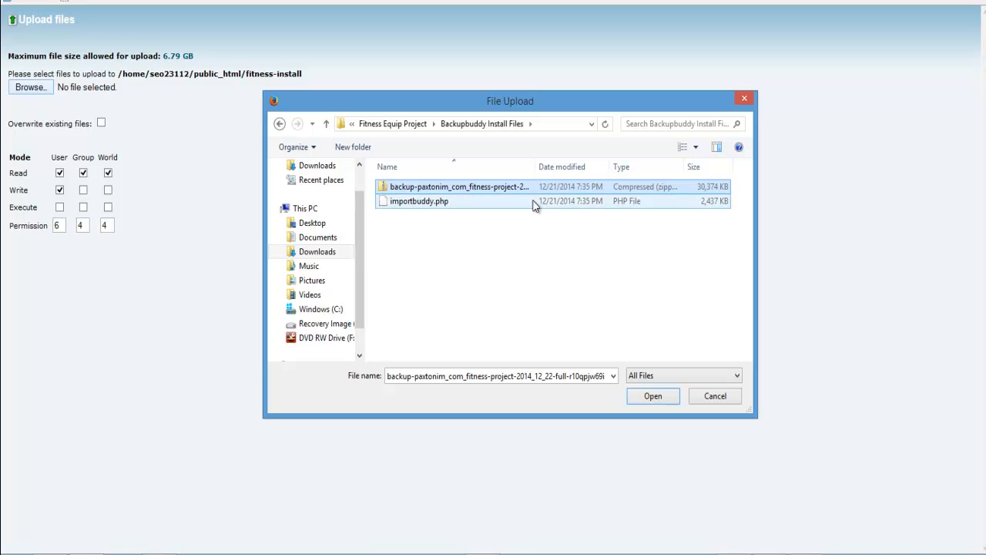
click(645, 400)
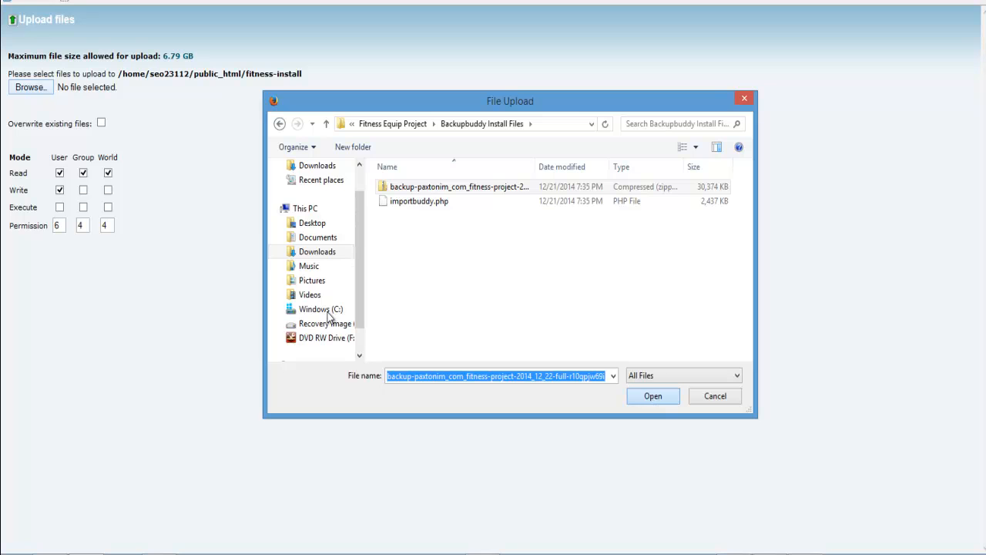
- Upload importbuddy.php from the Backupbuddy Install Files folder to fitness-install
click(28, 90)
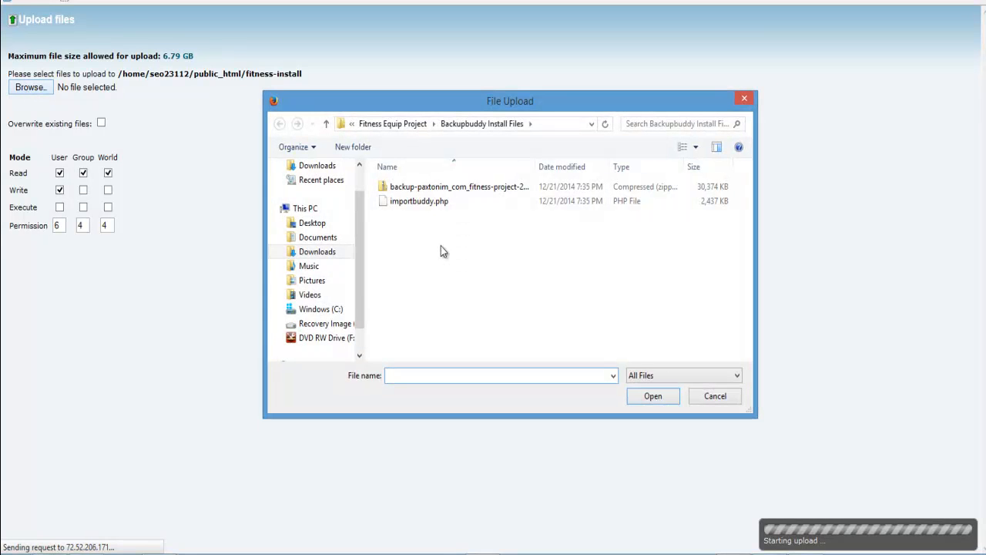
click(420, 202)
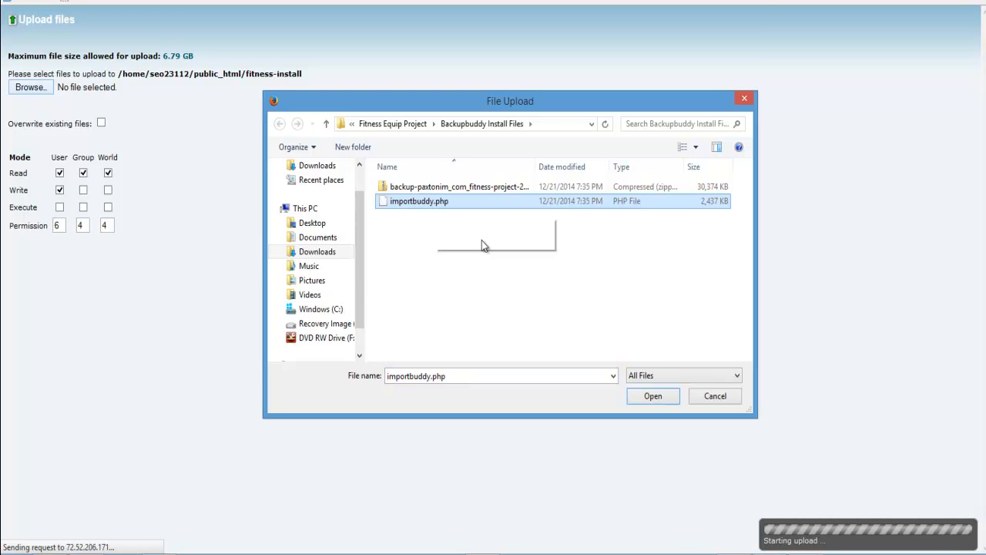
click(653, 398)
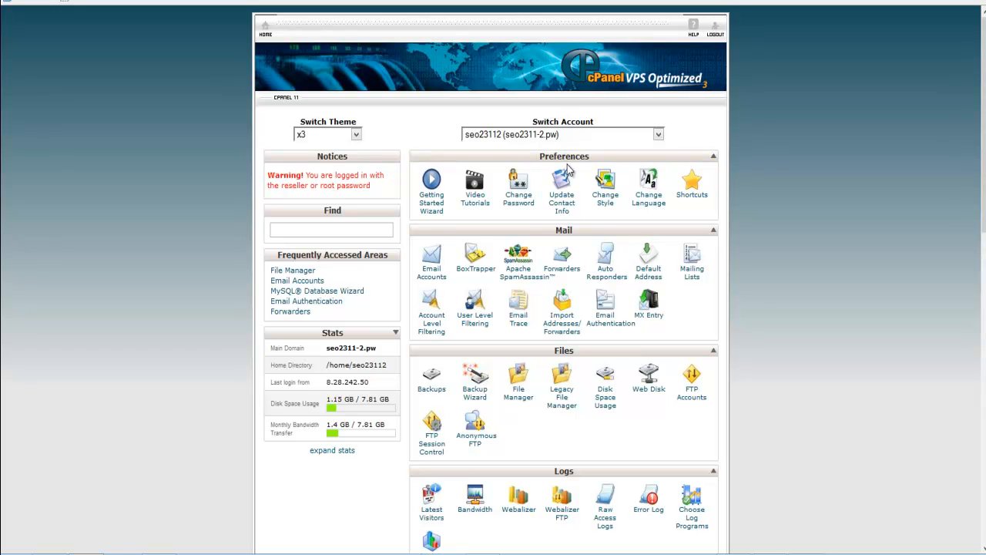
- Return to the cPanel home page and create a database named fitness with the MySQL Database Wizard
scroll(568, 173, down, 5)
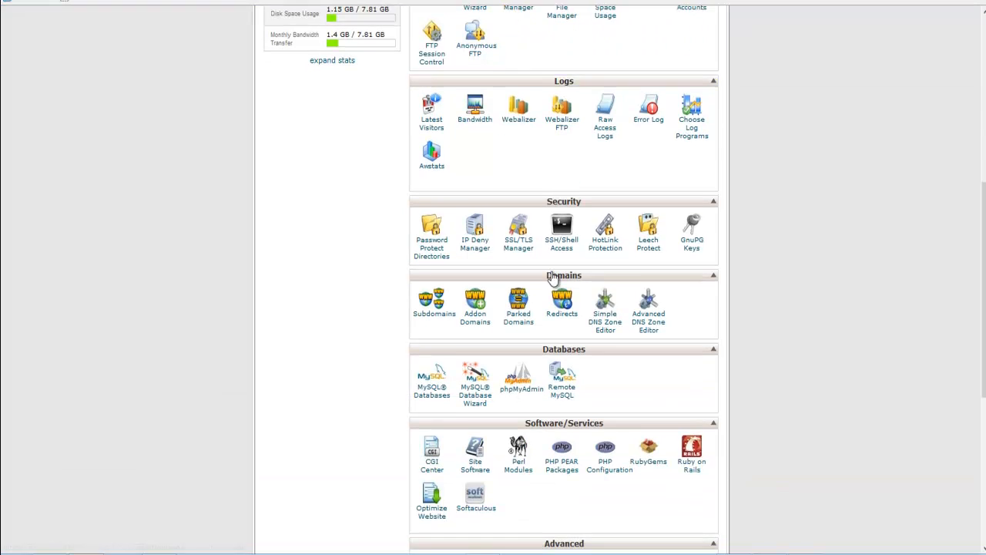
scroll(568, 183, down, 1)
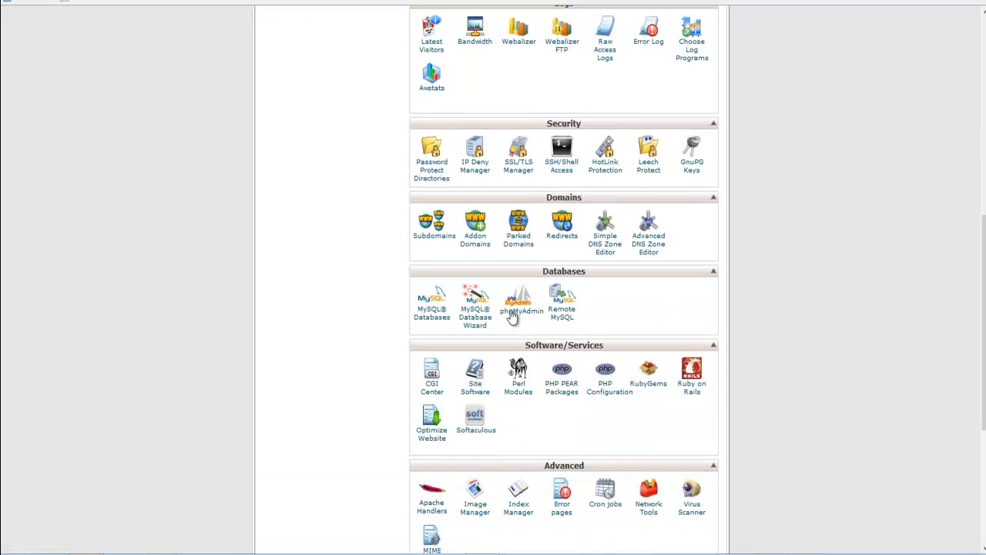
click(475, 320)
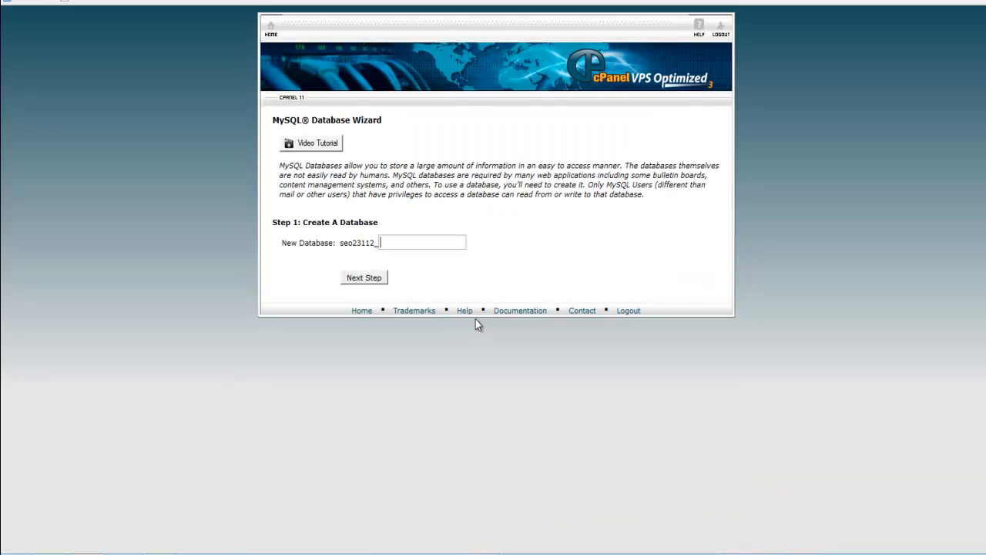
click(416, 242)
text(fitnetss)
key(BackSpace)
key(BackSpace)
key(BackSpace)
text(ss)
click(359, 280)
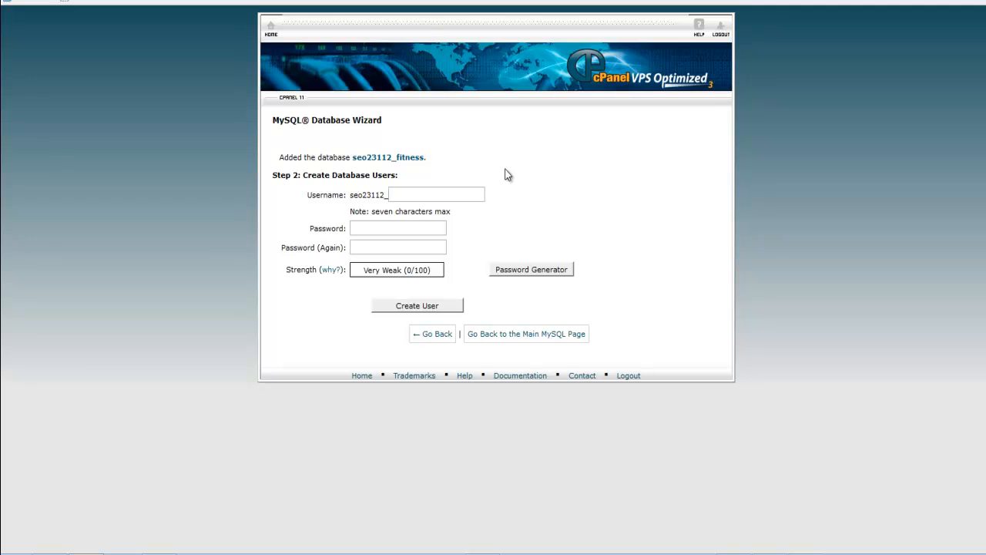
- Create the database user fitness with a generated password and let the browser remember that password
text(fi)
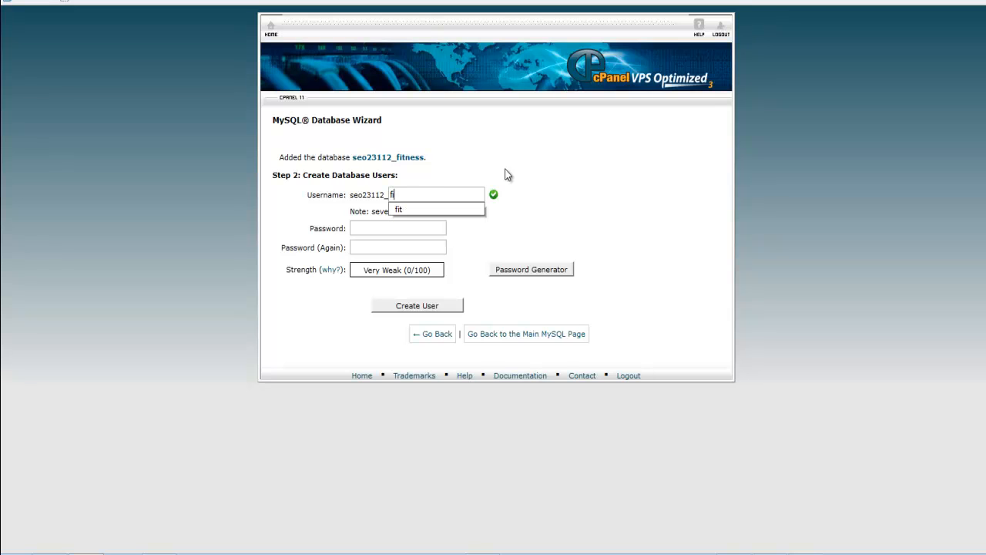
text(tness)
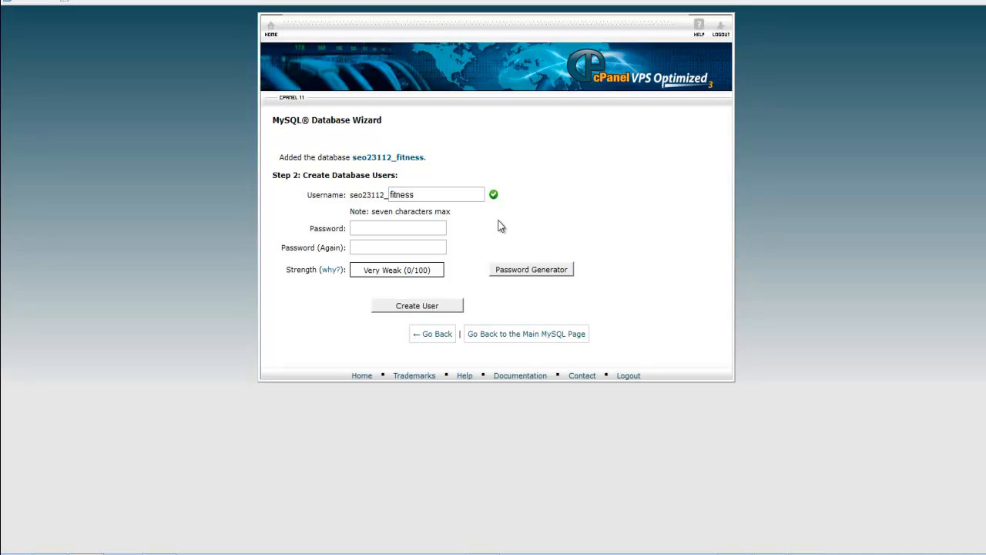
click(529, 271)
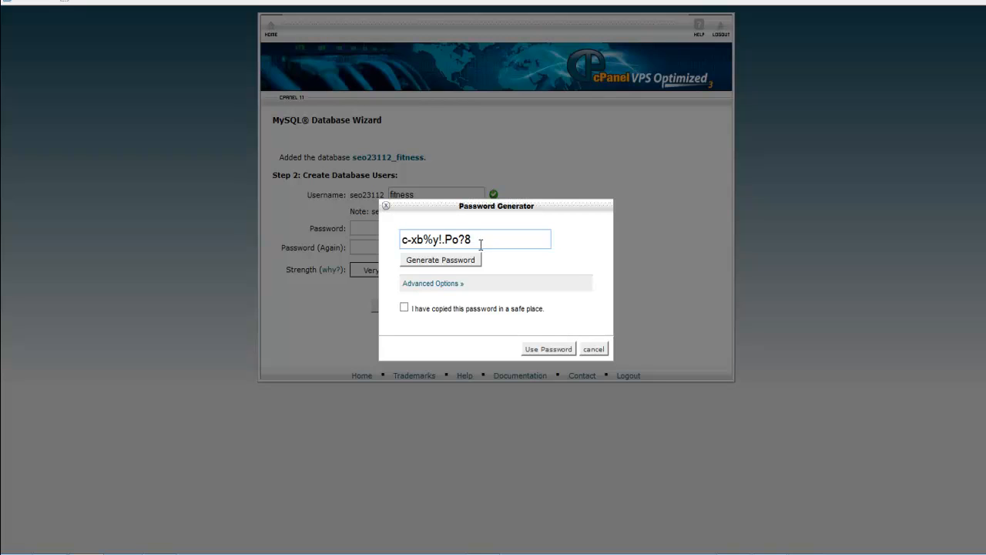
click(542, 348)
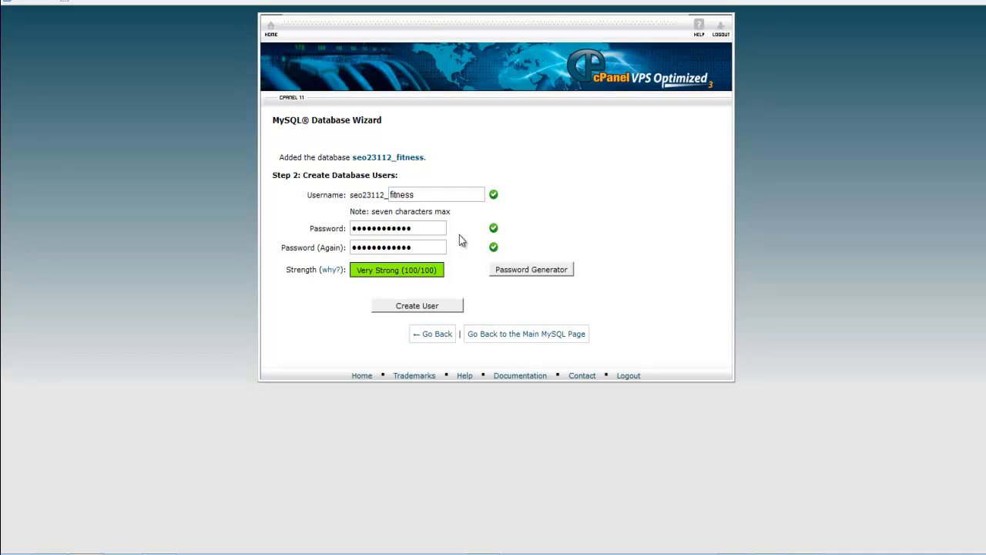
click(414, 308)
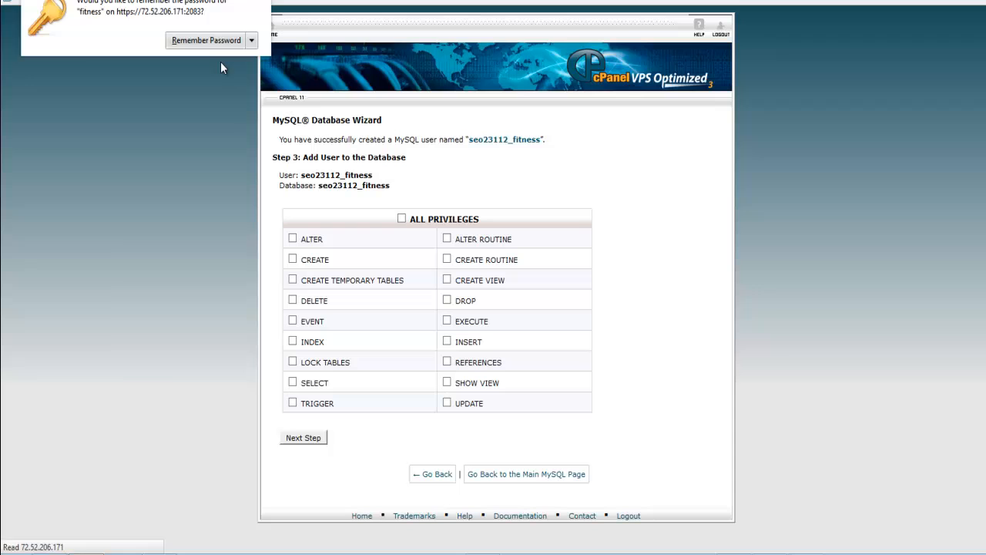
click(204, 40)
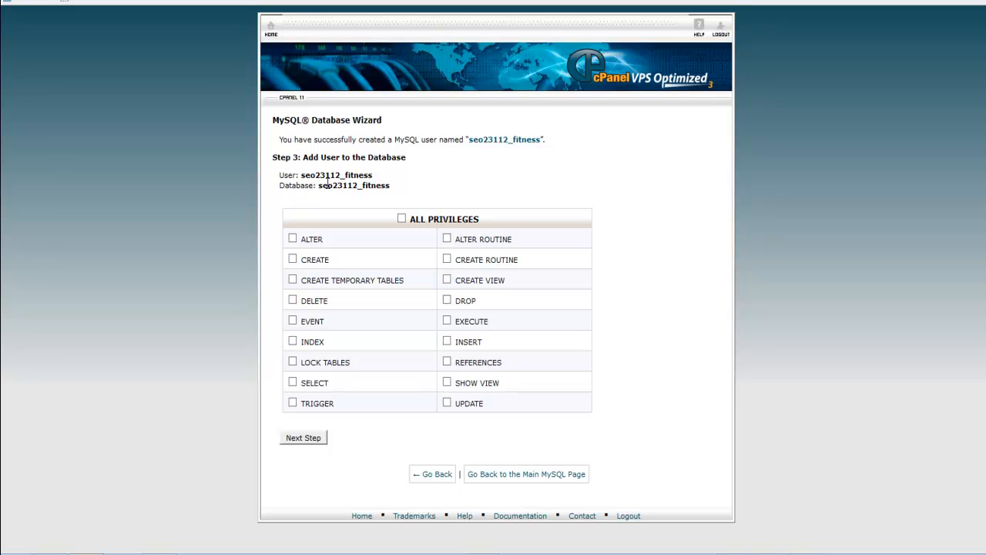
- Grant the new fitness user all privileges on the fitness database
drag(318, 185, 391, 186)
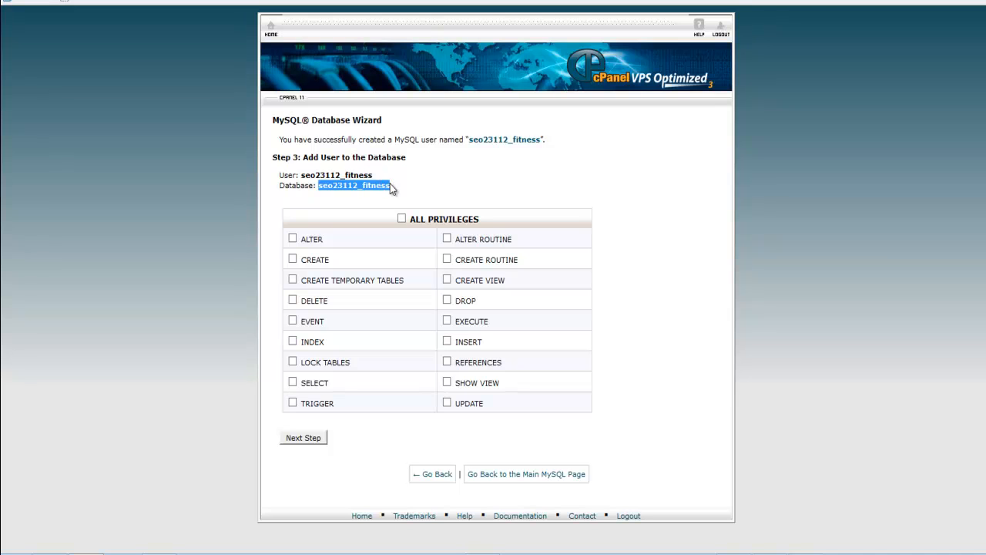
click(648, 225)
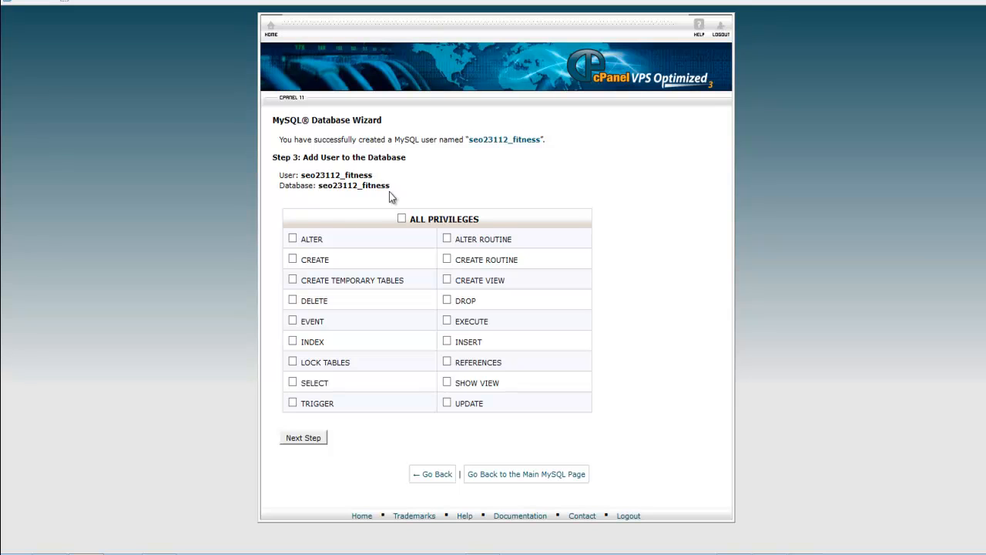
click(401, 219)
click(307, 437)
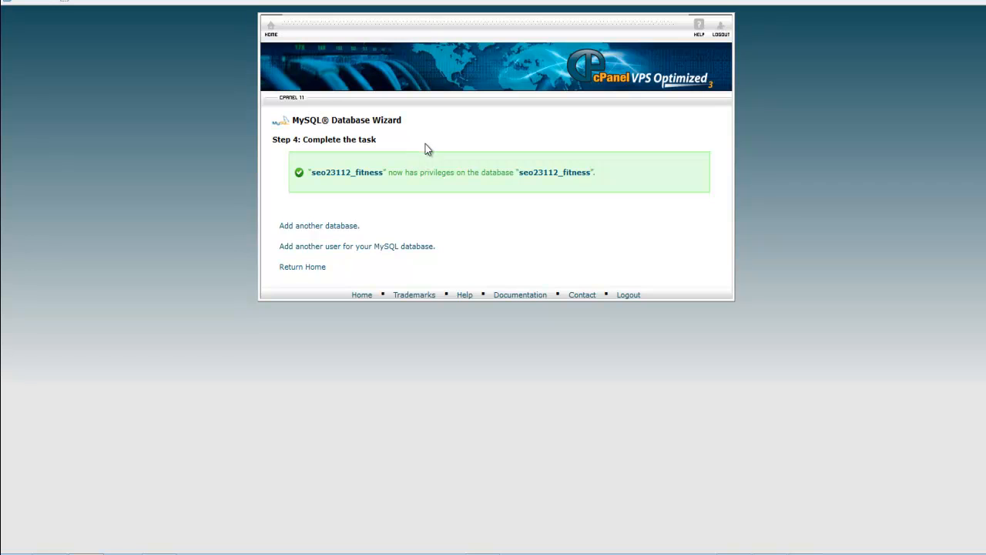
- Return to the fitness-install folder and bring up its importbuddy.php page in the browser
click(270, 38)
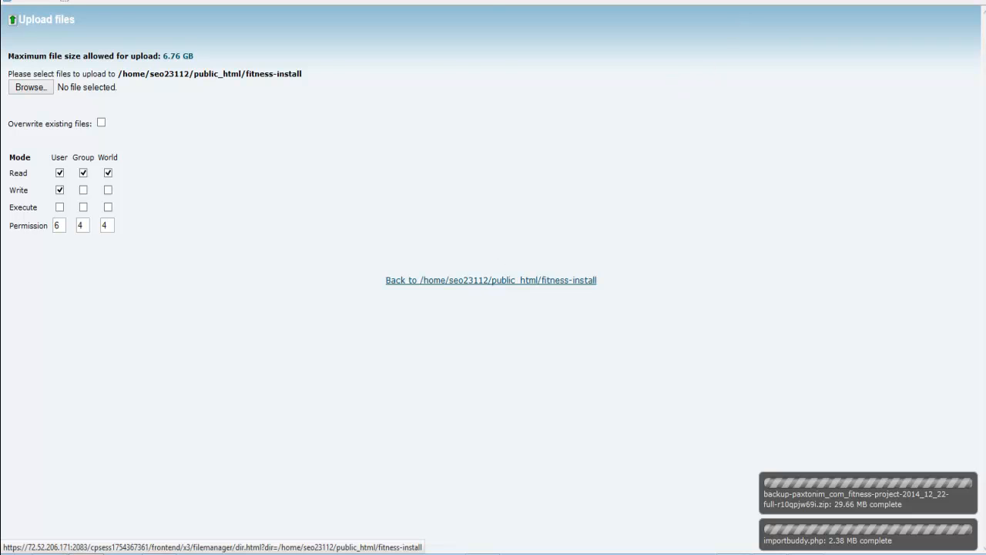
click(473, 280)
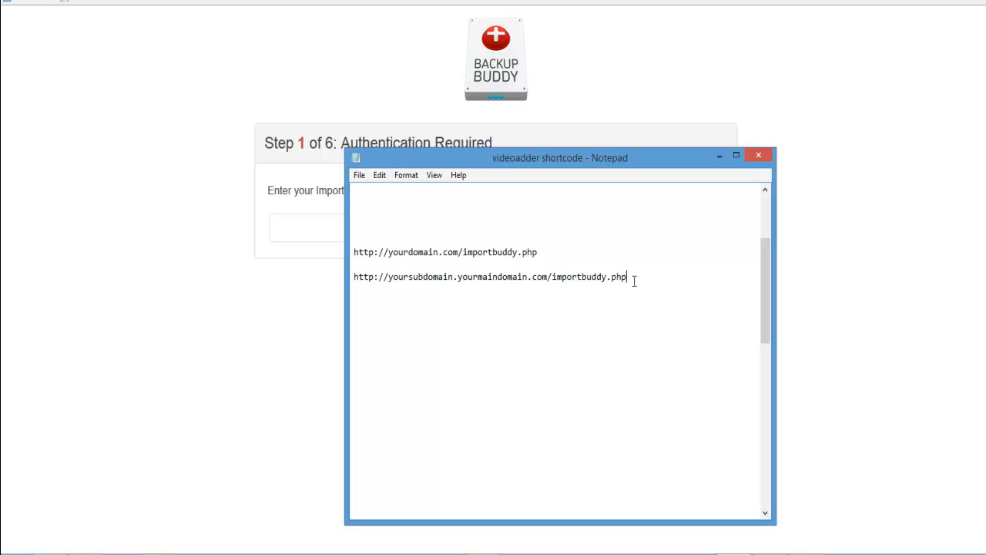
click(315, 302)
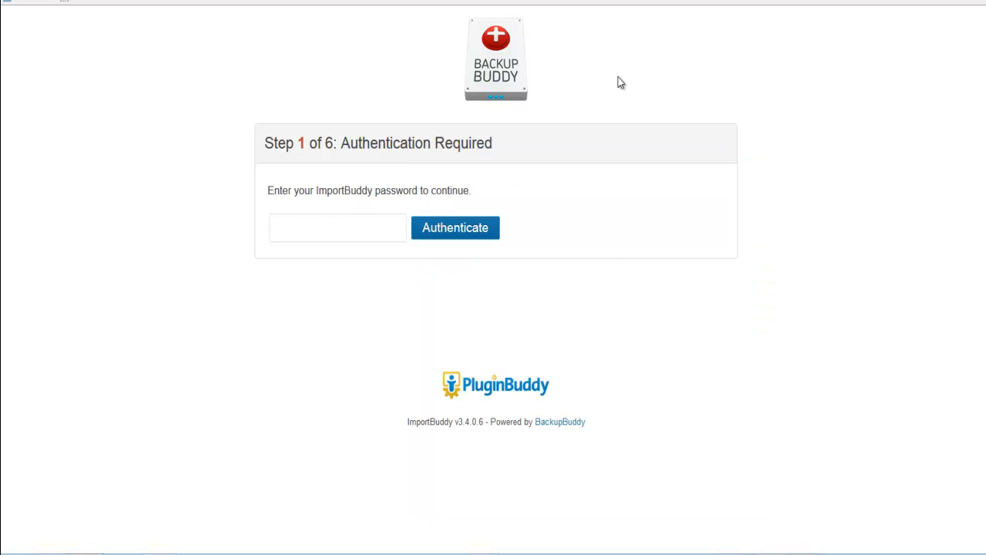
- Find the Fitness Project Install Password Importbuddy text file in the Fitness Equip Project folder and return to the ImportBuddy page
click(343, 231)
key(alt+Tab)
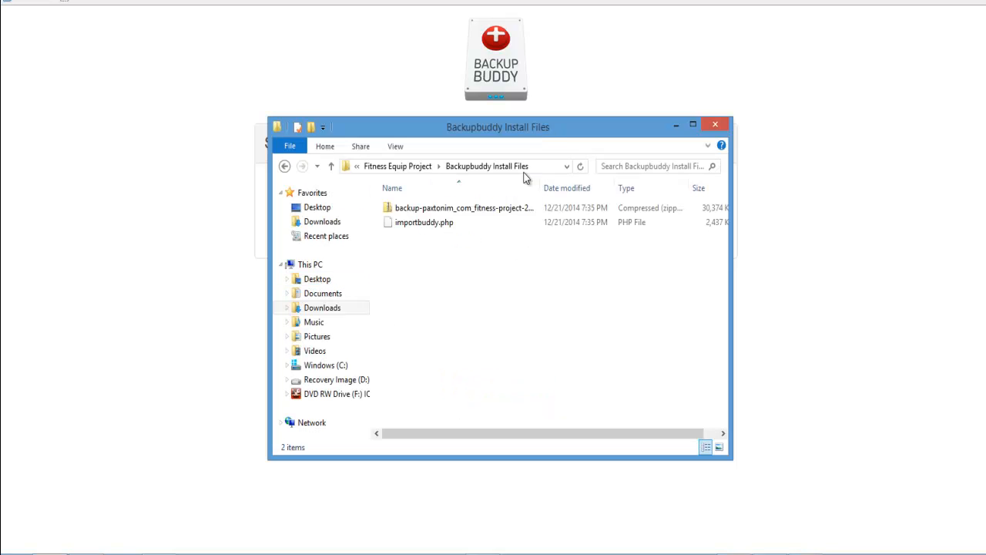
click(417, 168)
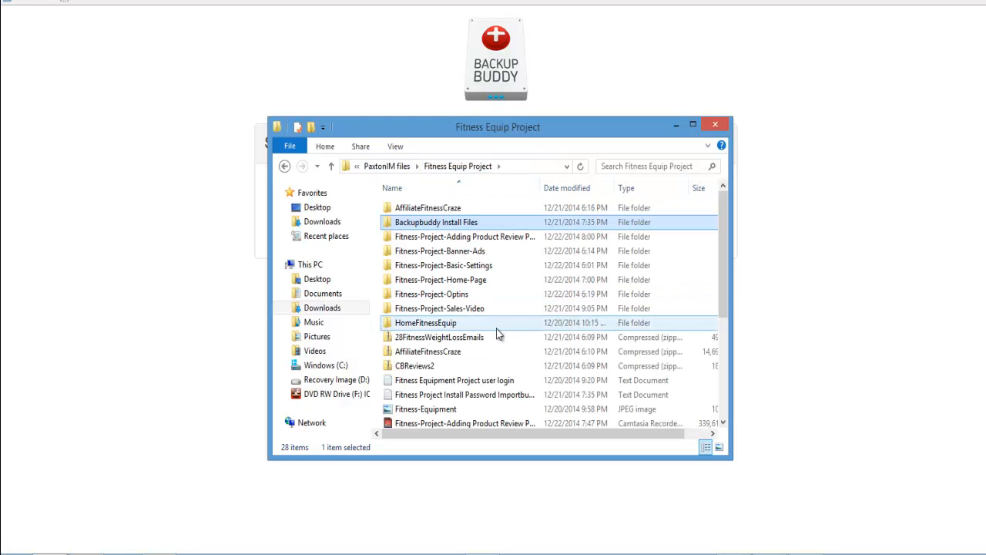
click(428, 396)
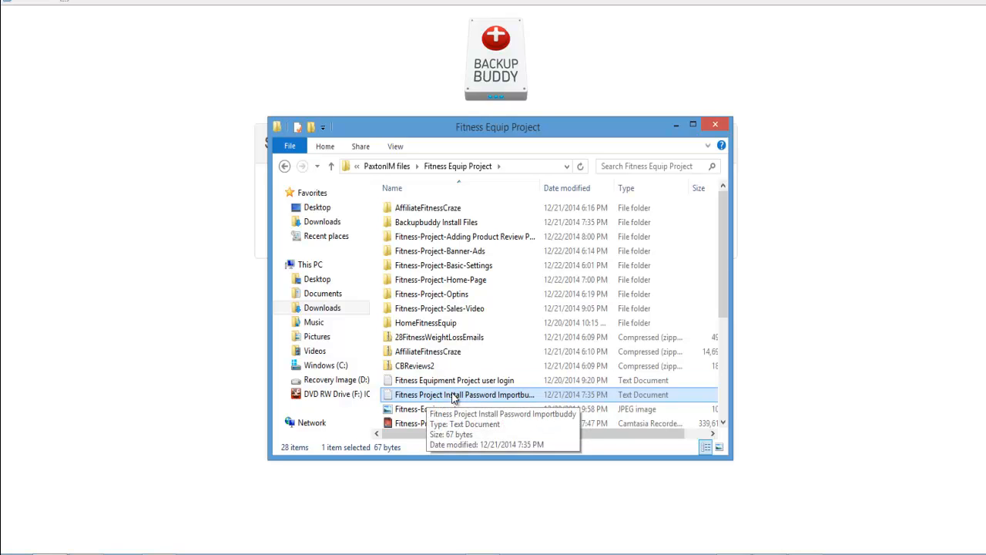
click(211, 295)
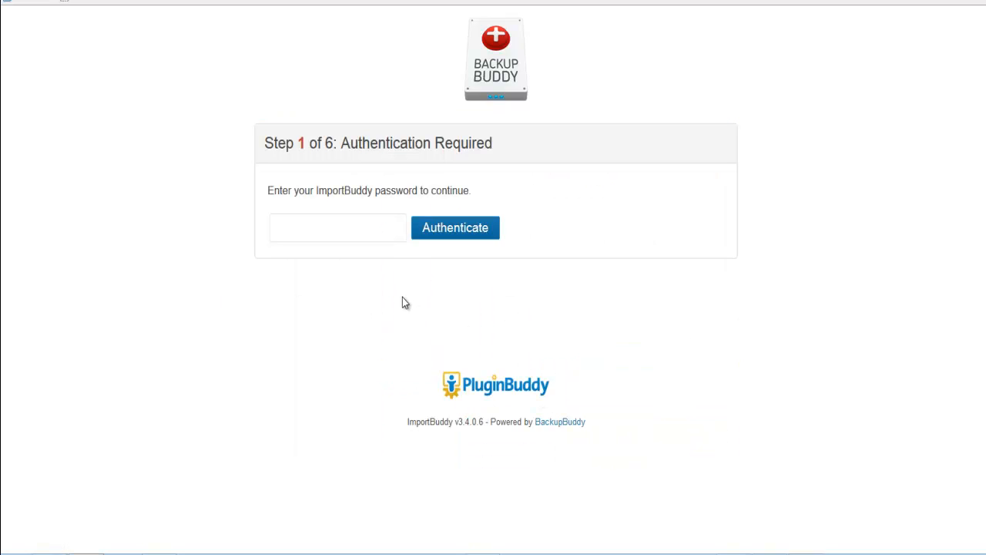
- Paste the ImportBuddy password, authenticate, and let the browser remember the password
right_click(298, 227)
click(328, 285)
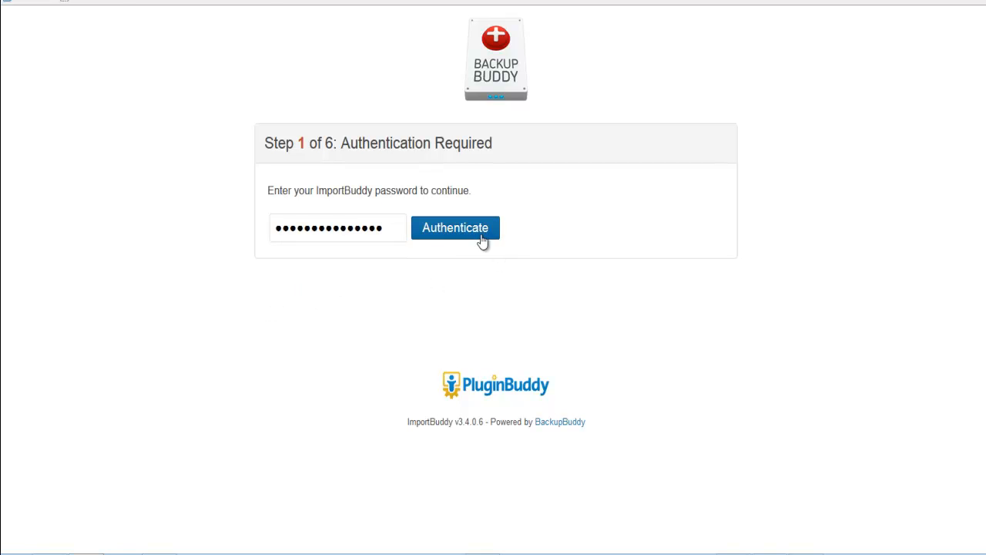
click(449, 239)
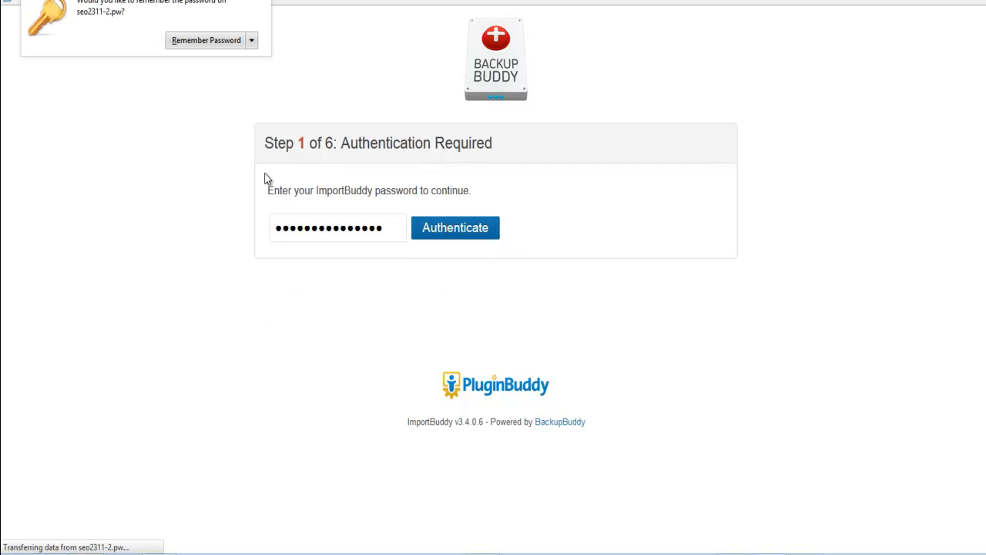
click(218, 40)
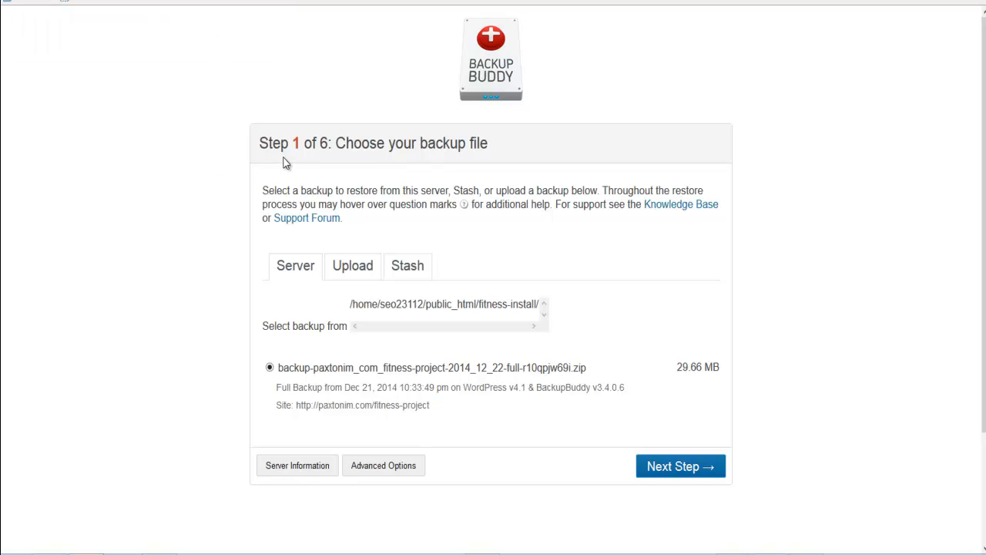
- Unzip the backup-paxtonim_com_fitness-project archive from the server and proceed to the URL and database settings
scroll(746, 269, down, 1)
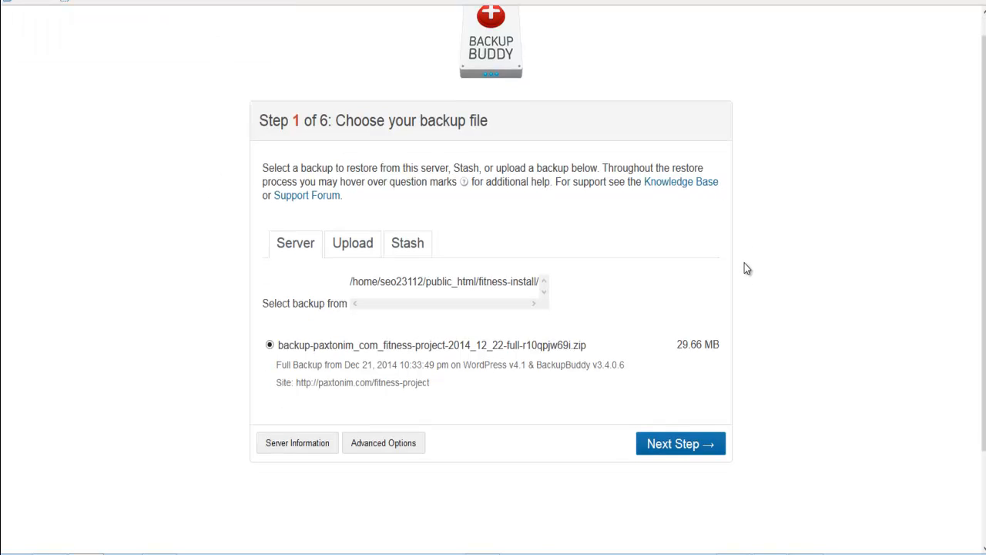
scroll(744, 262, down, 2)
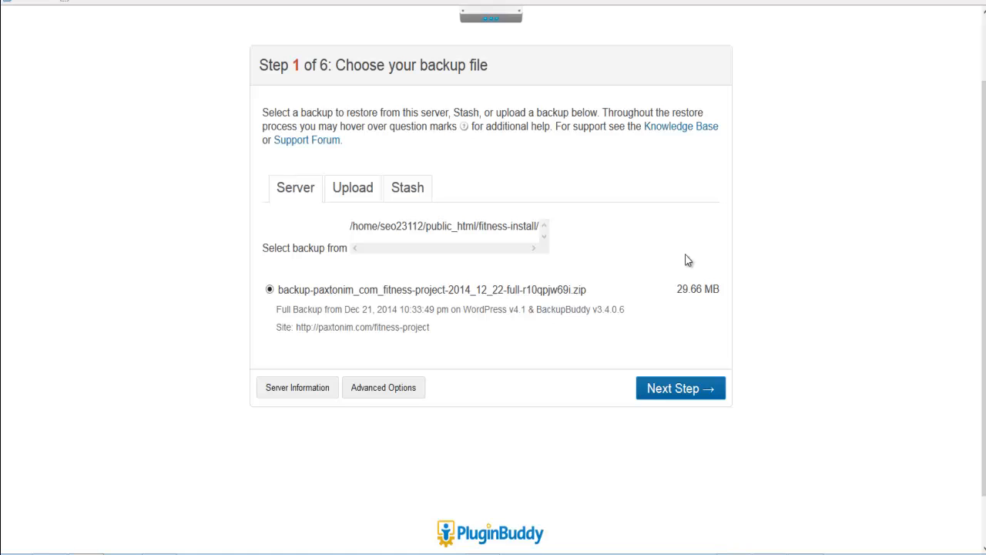
click(662, 397)
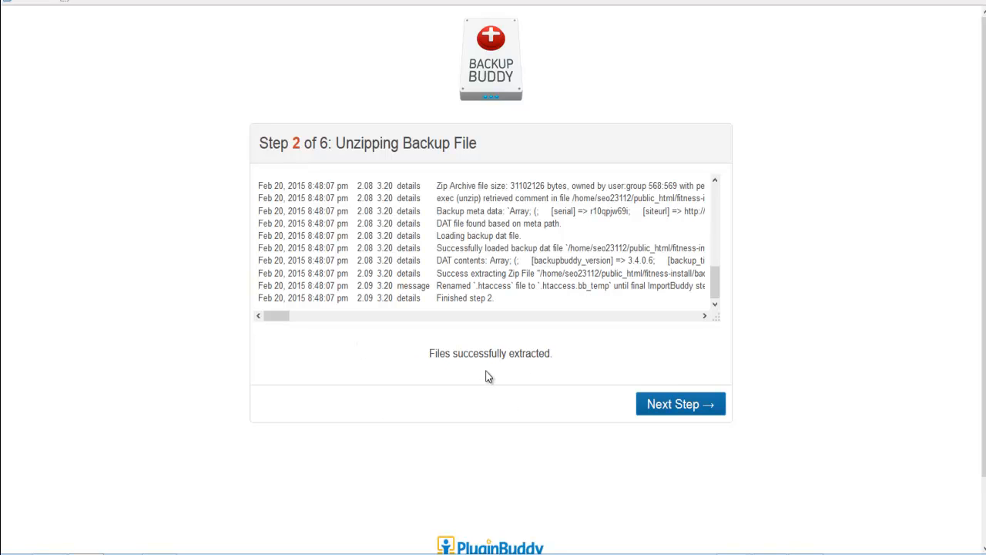
click(681, 405)
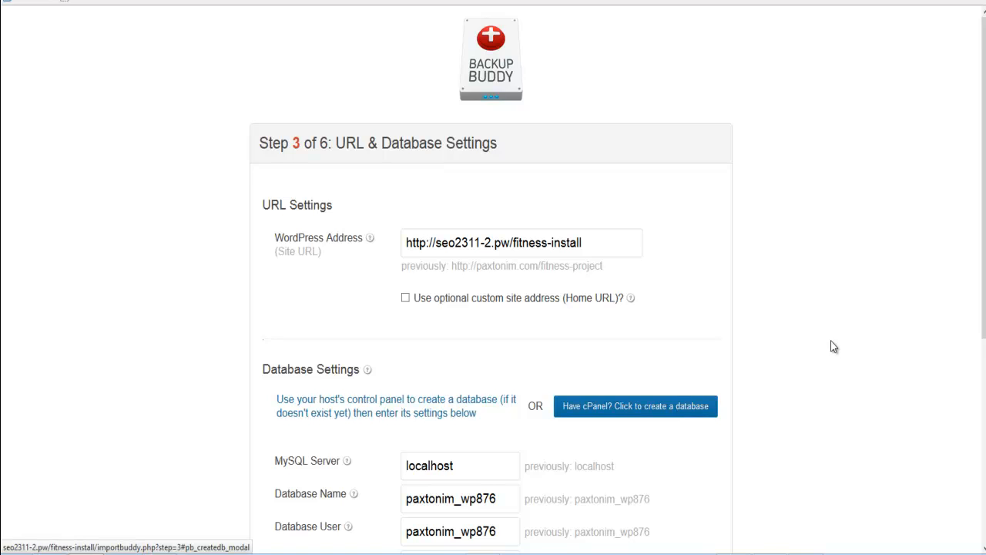
- Set the database name and user to seo23112_fitness, enter the database password, and test the database settings
scroll(831, 346, down, 3)
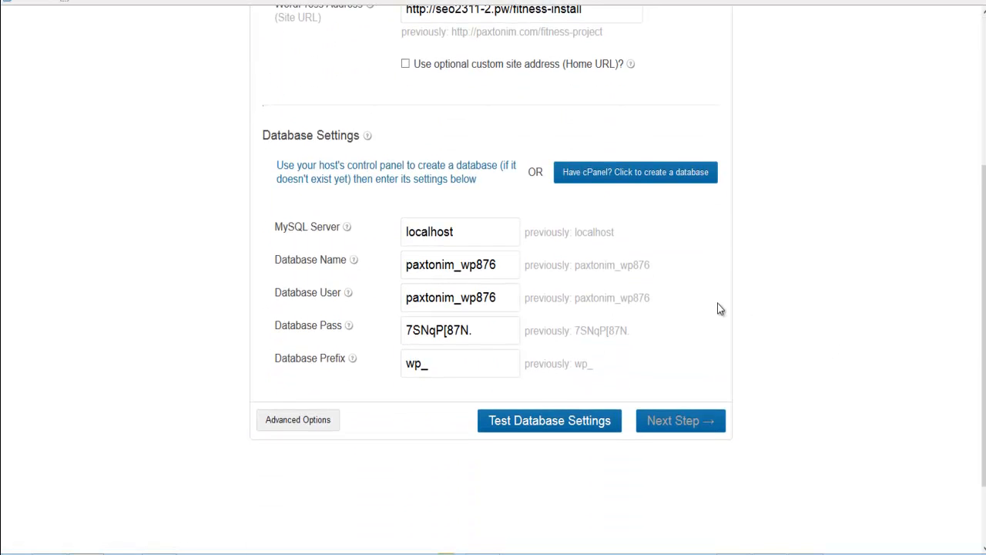
scroll(717, 302, up, 1)
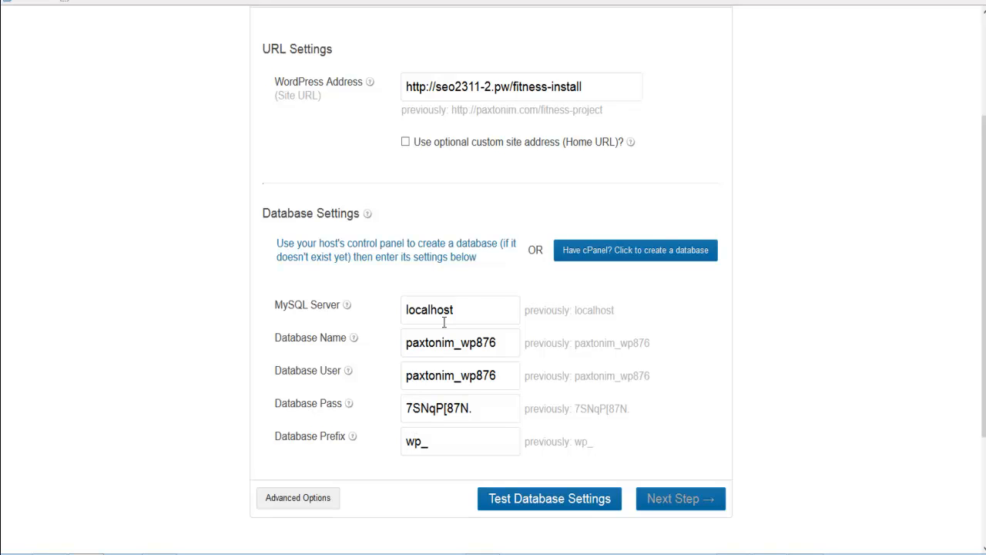
drag(464, 309, 407, 309)
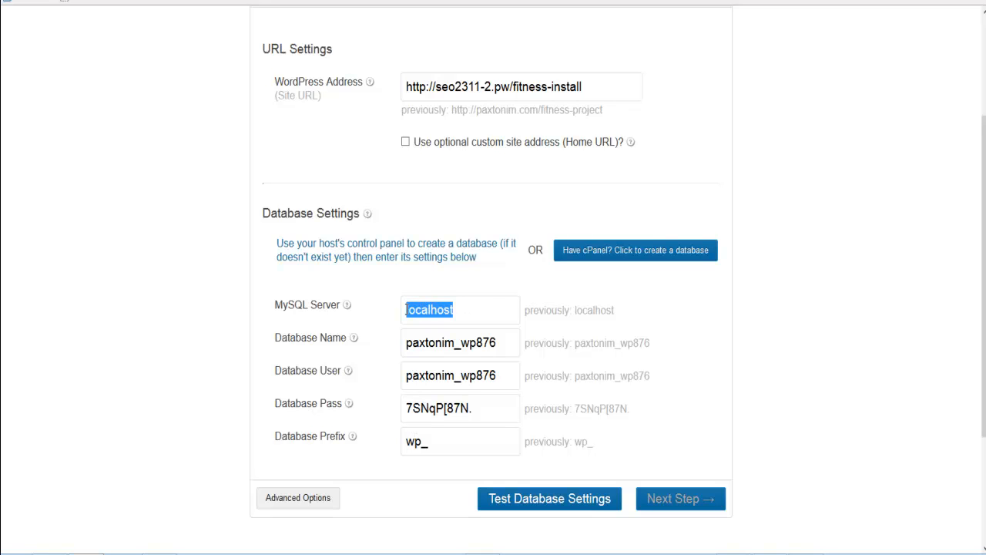
click(407, 309)
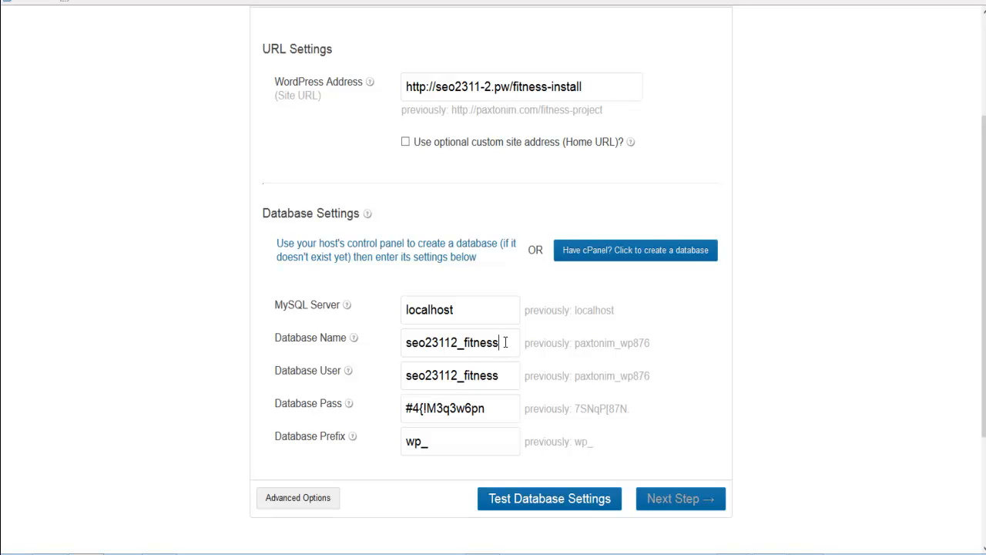
click(501, 375)
click(512, 341)
click(537, 501)
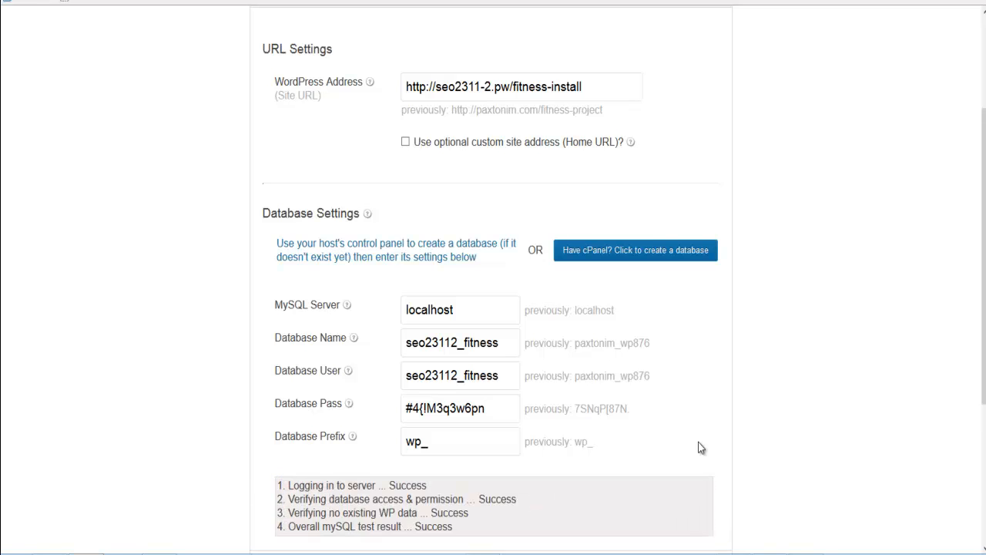
- Import the database with the tested settings and run the migration of URLs and paths
scroll(705, 443, down, 2)
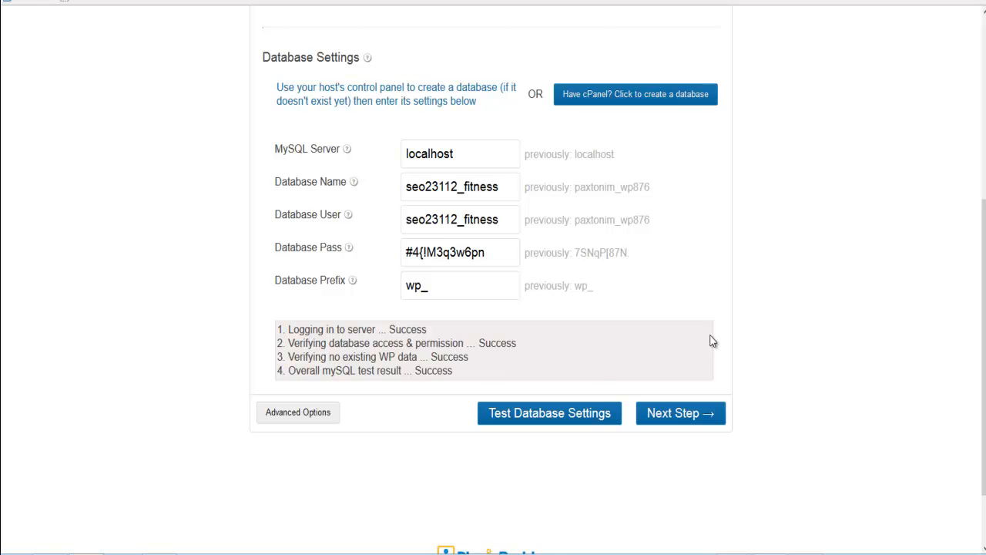
click(692, 416)
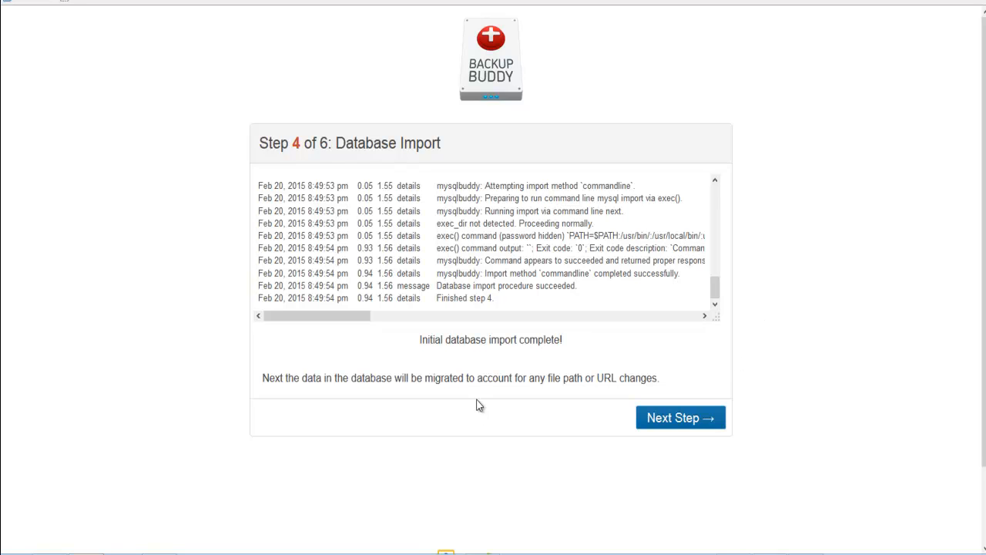
click(677, 417)
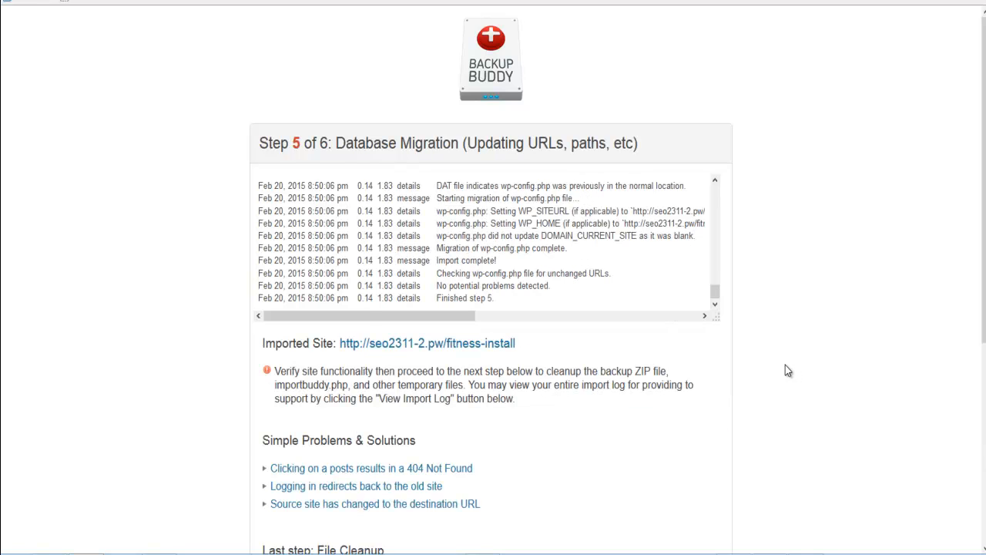
scroll(779, 360, down, 1)
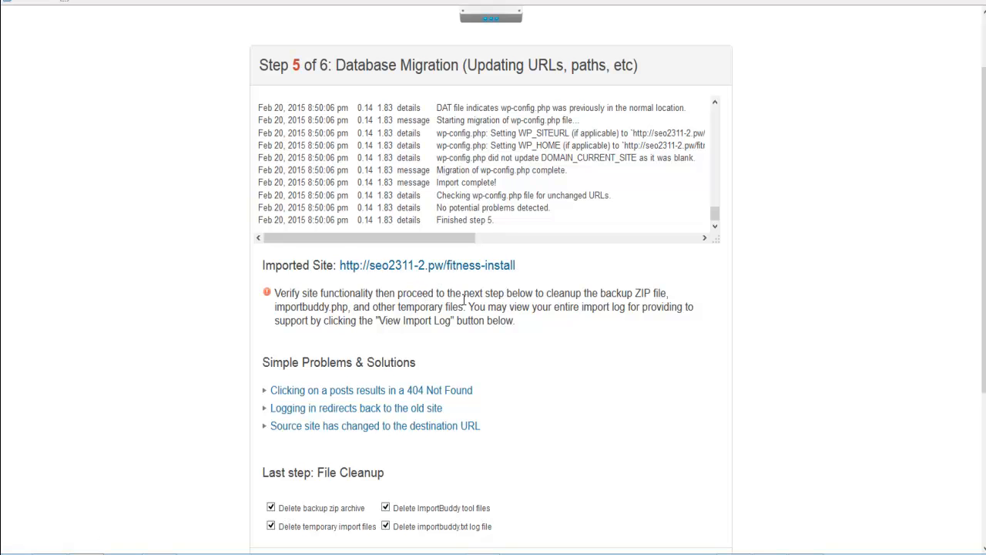
scroll(522, 362, down, 1)
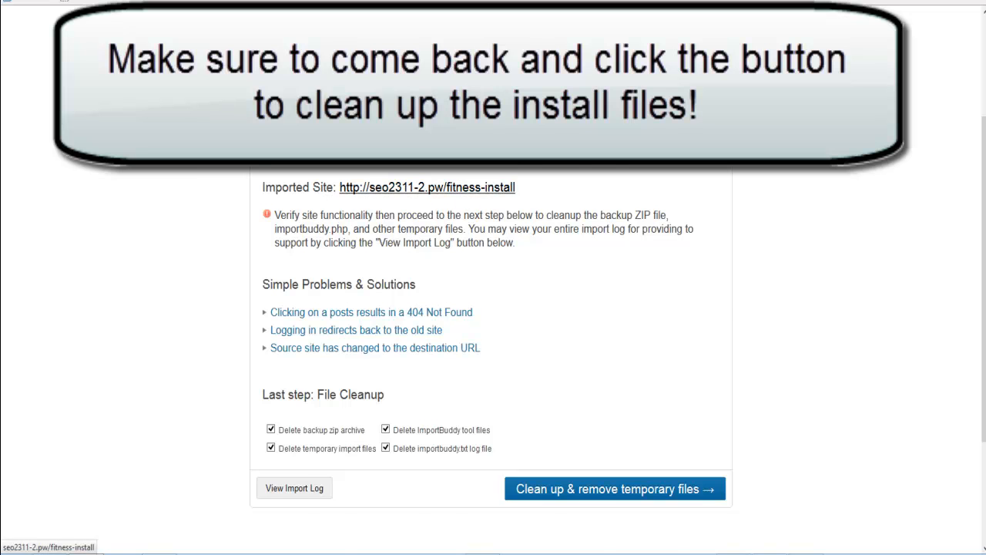
click(426, 187)
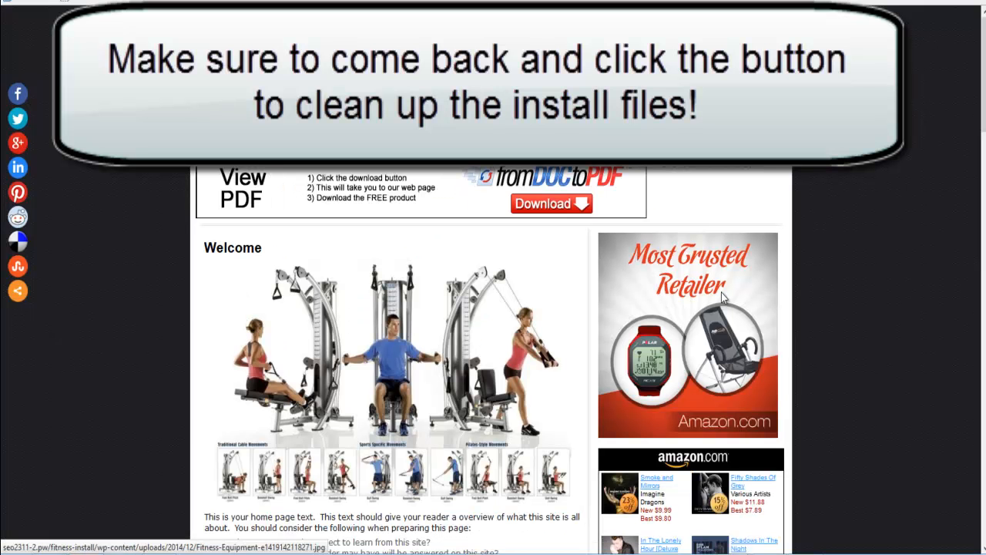
scroll(841, 287, down, 5)
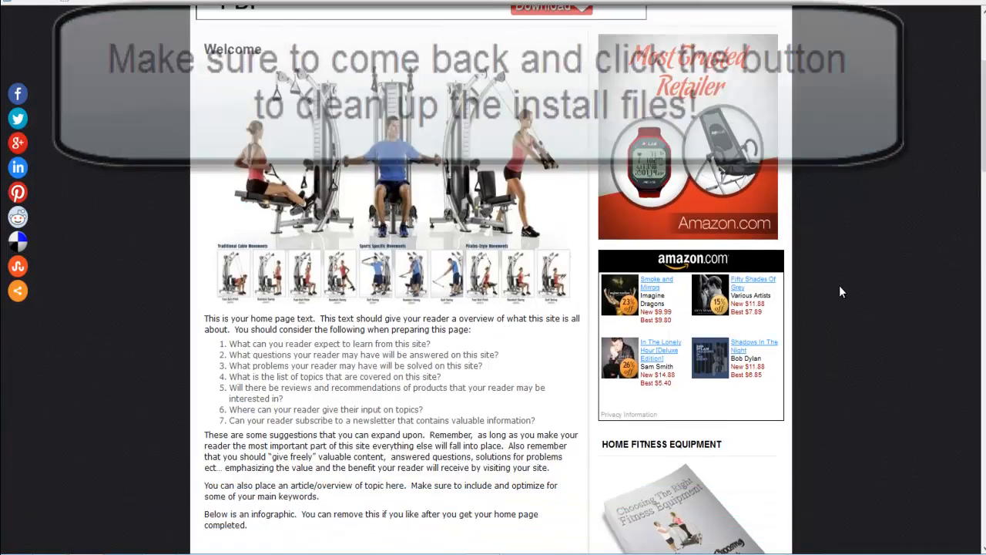
scroll(839, 291, down, 2)
scroll(839, 291, up, 6)
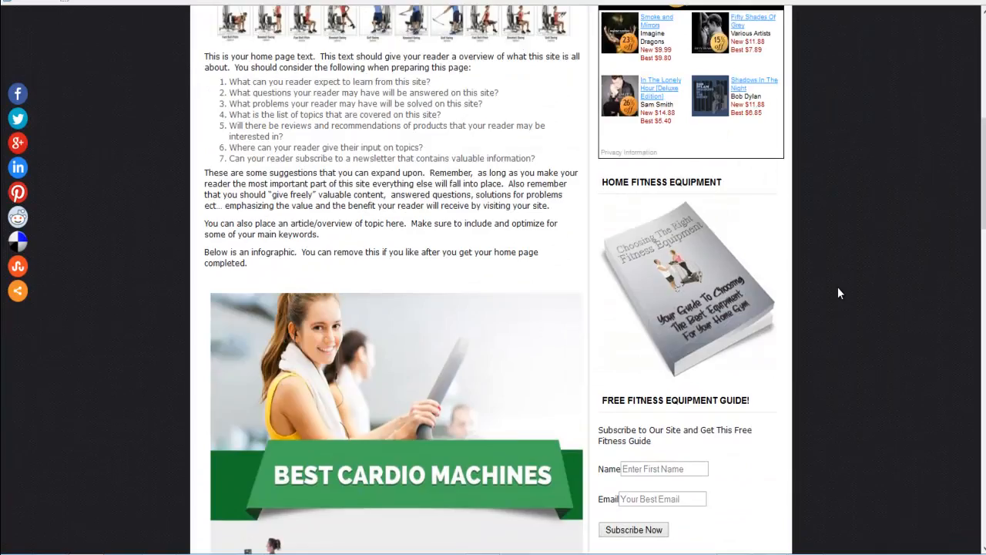
scroll(839, 293, up, 2)
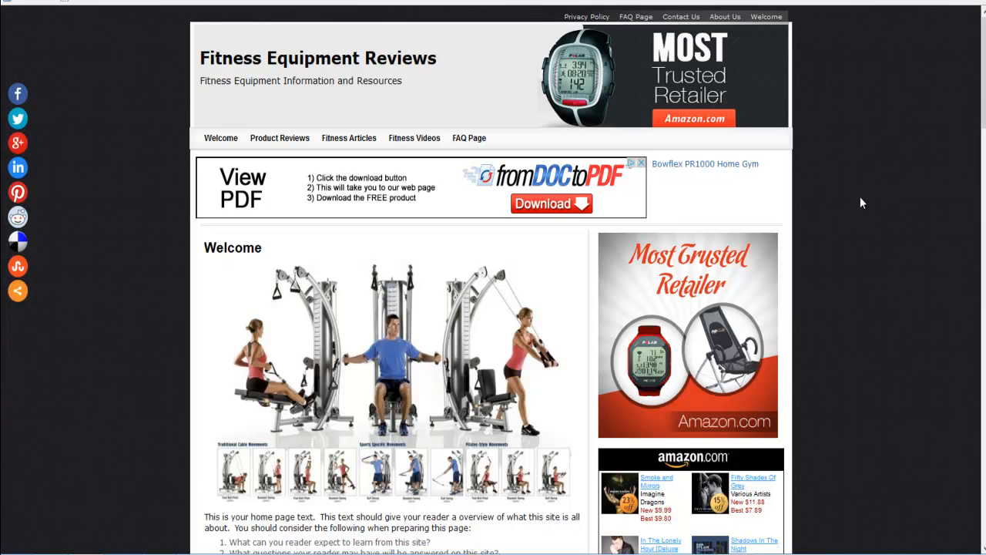
- Switch to File Explorer and select the Fitness Equipment Project user login text file in the Fitness Equip Project folder
mouse_move(87, 551)
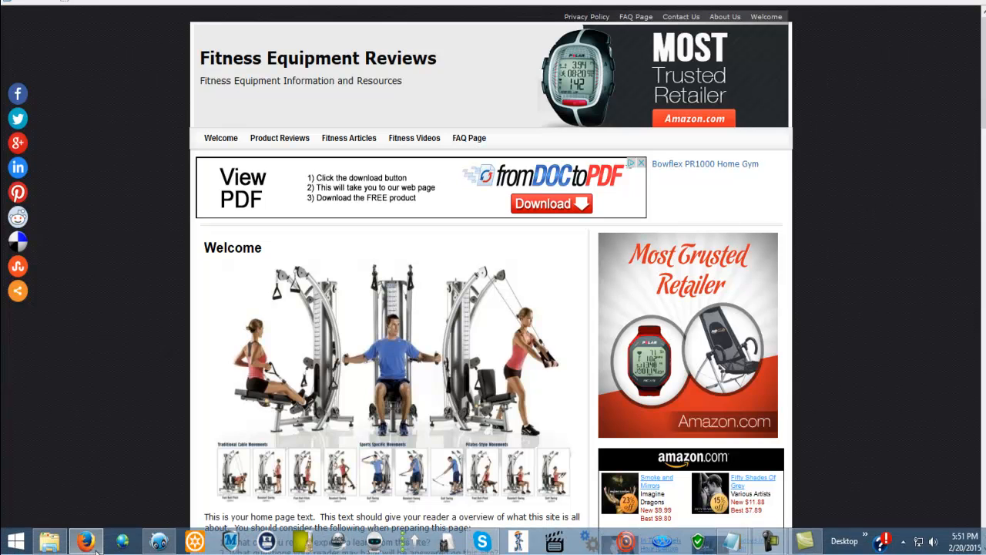
click(55, 542)
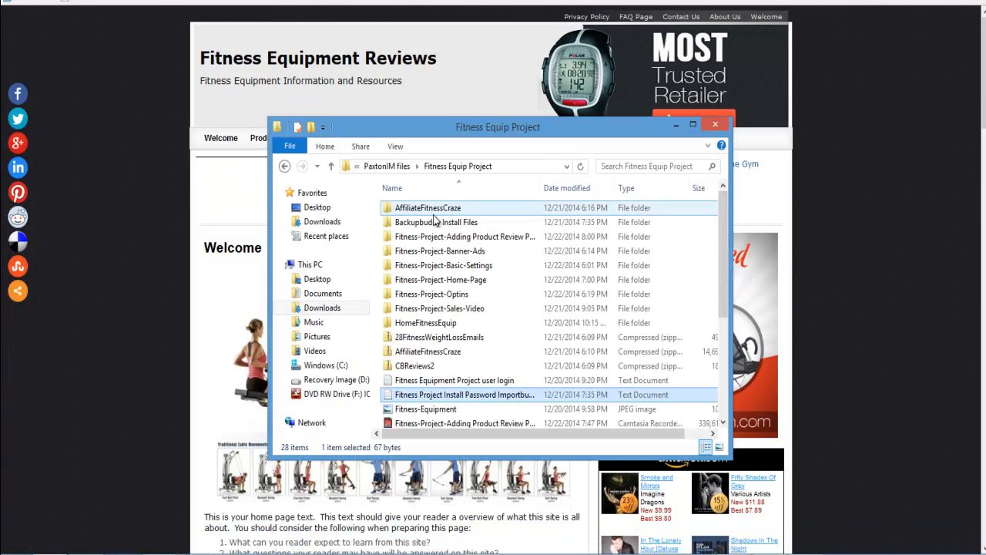
click(410, 265)
click(412, 280)
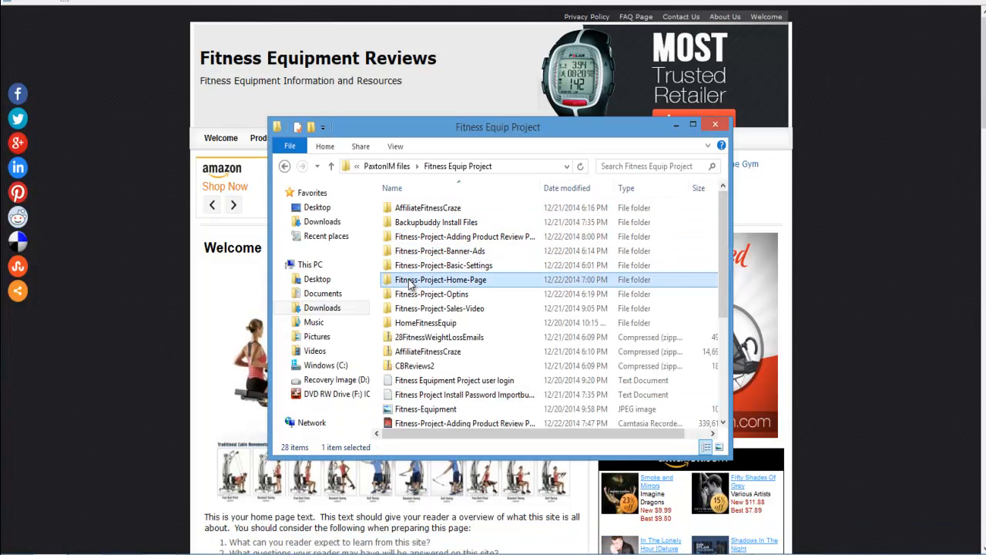
click(453, 381)
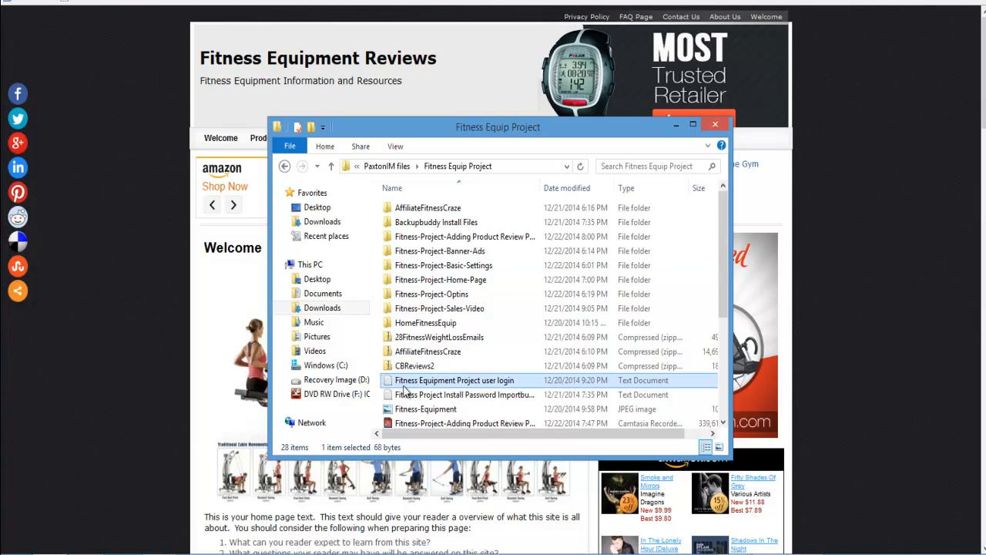